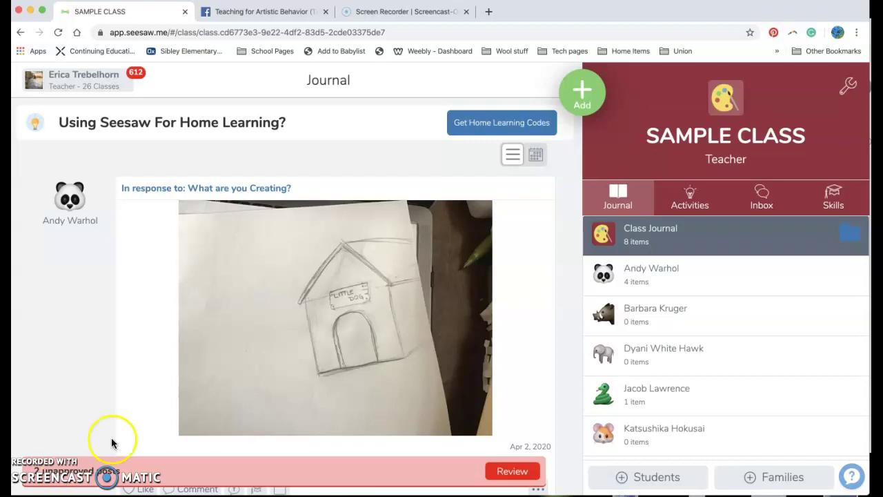
Open the Select Folder list from the folder icon on the Class Journal row
click(703, 197)
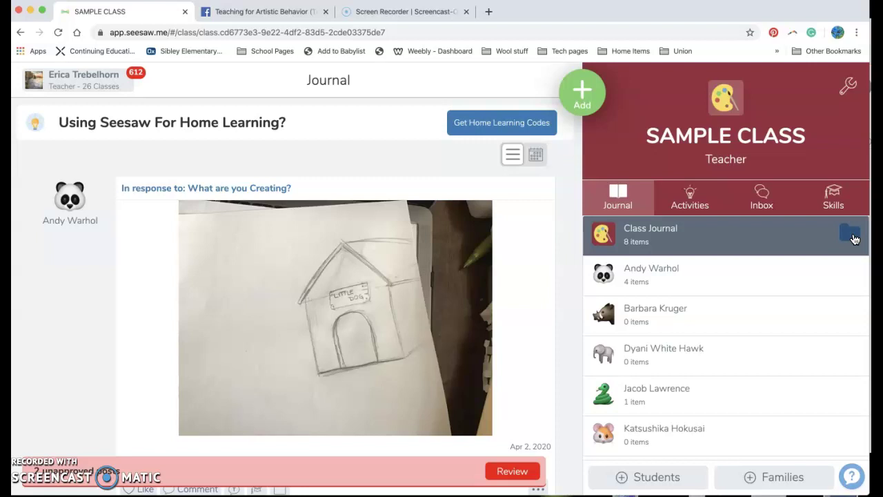
click(852, 236)
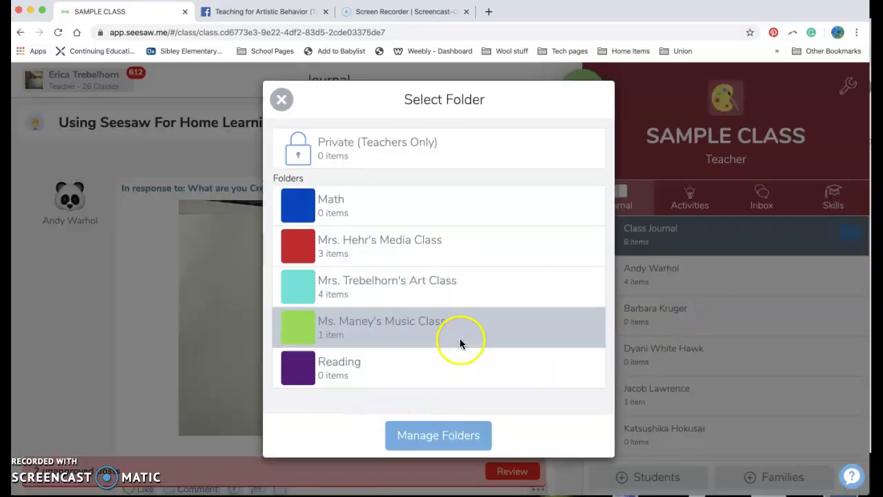
click(281, 99)
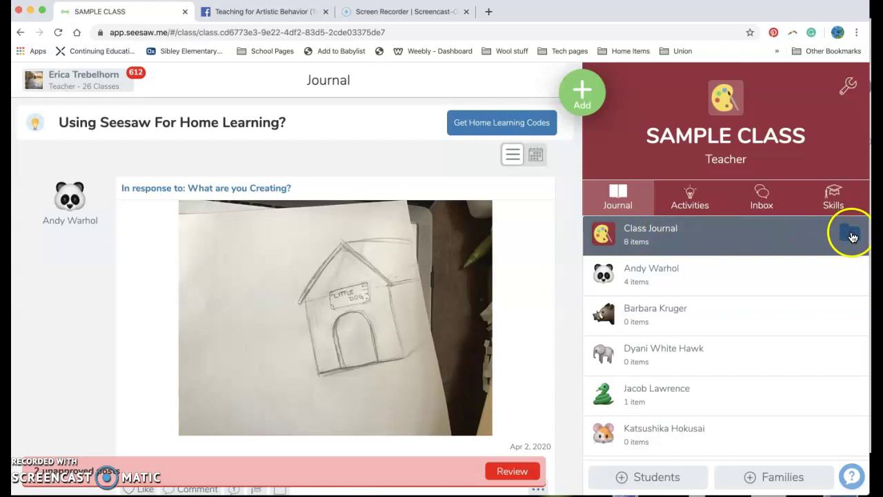
click(850, 236)
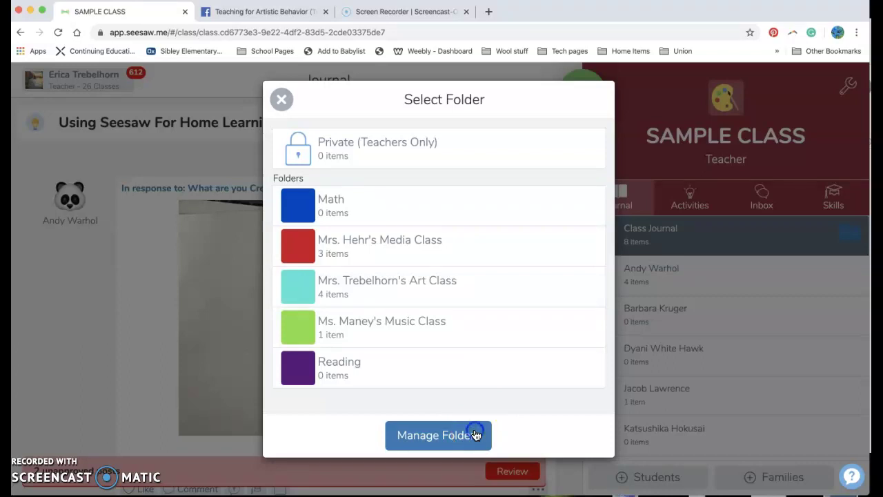
Create a lavender class folder named 'Math Support'
click(475, 435)
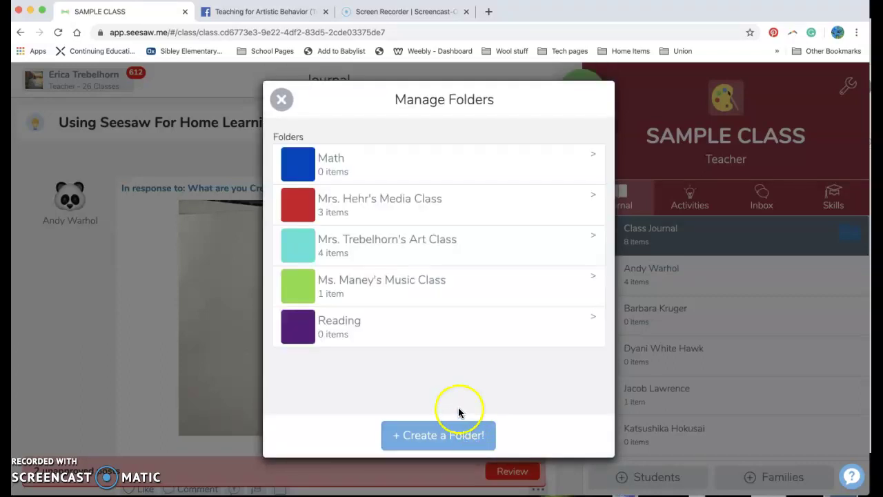
click(448, 432)
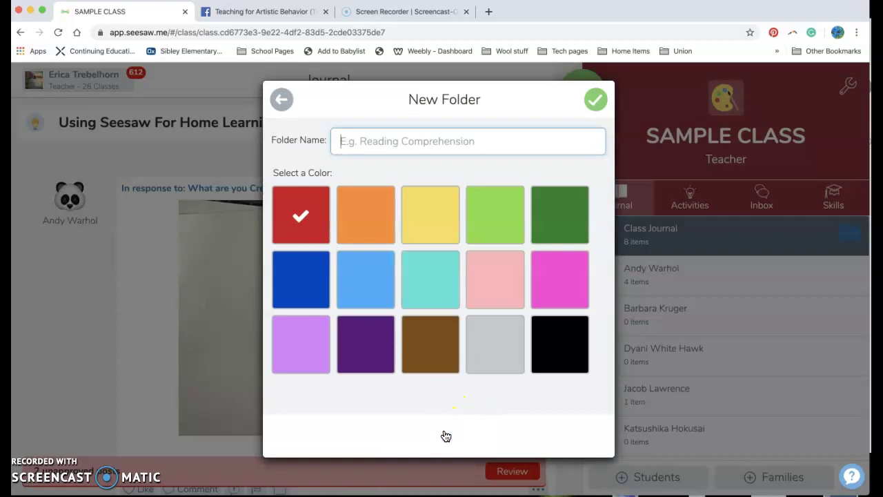
click(303, 346)
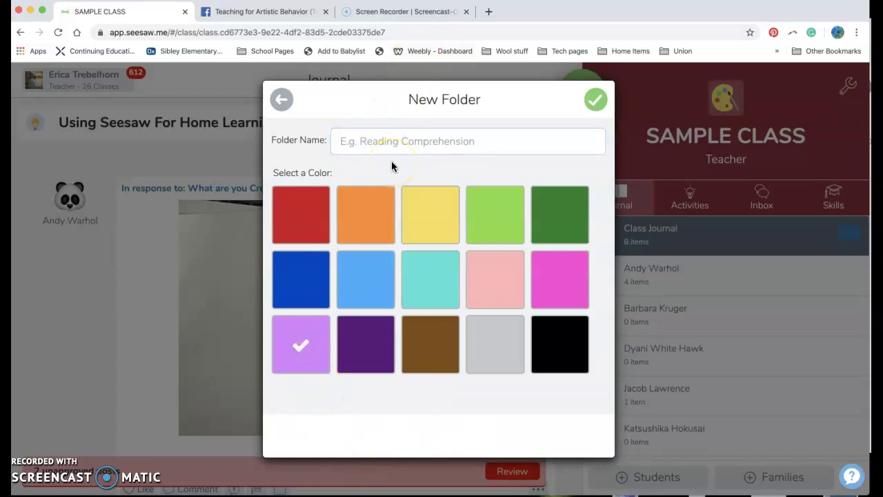
click(394, 136)
text(Ma)
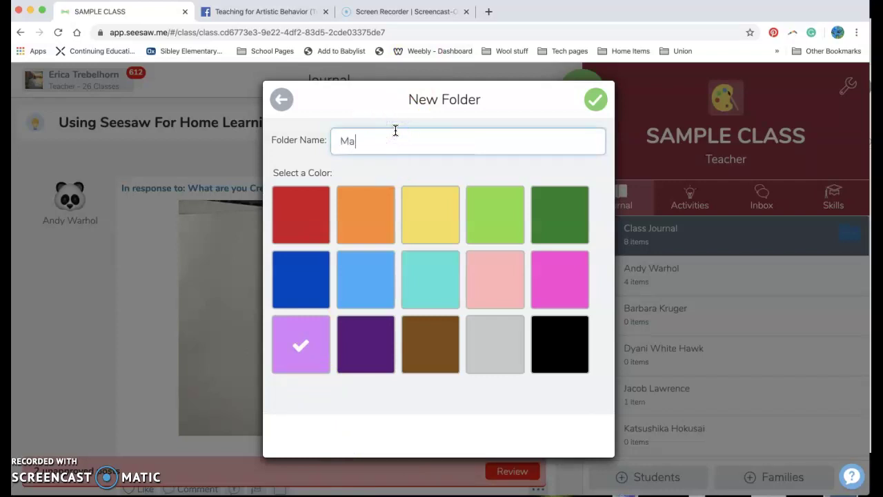
text(th Support)
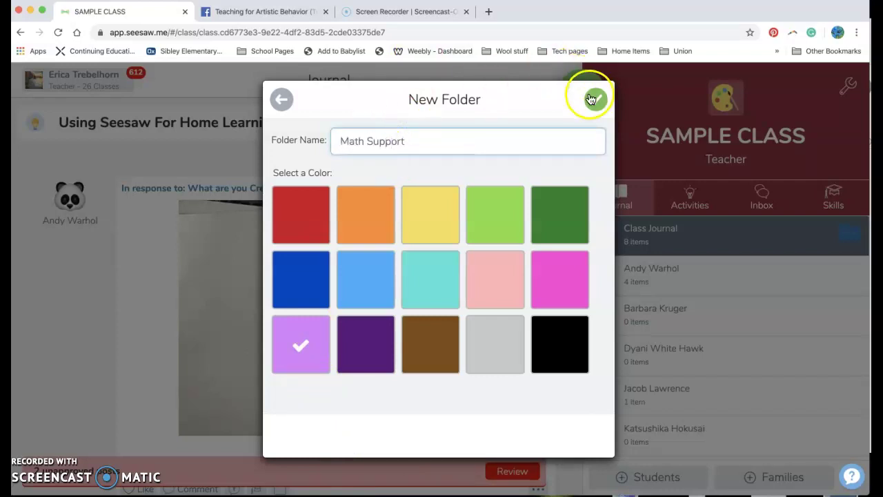
click(595, 101)
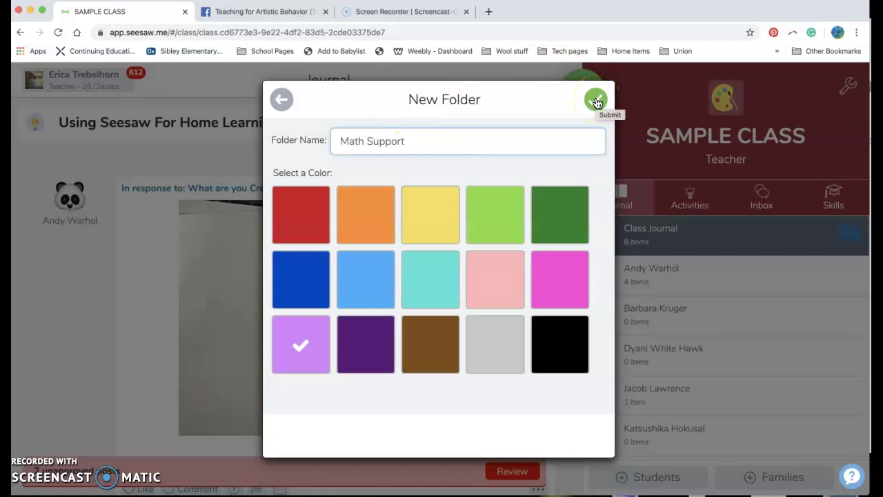
click(596, 101)
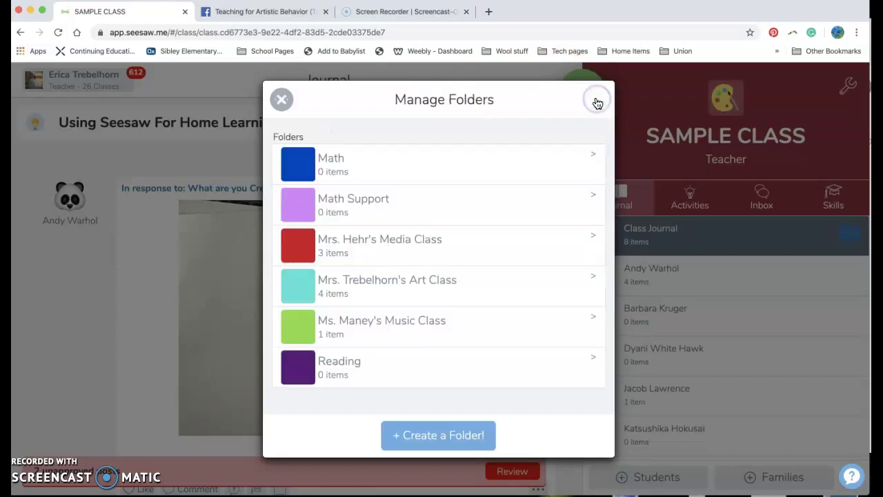
Create a yellow 'Social Posts' folder and return to the folder list
click(438, 428)
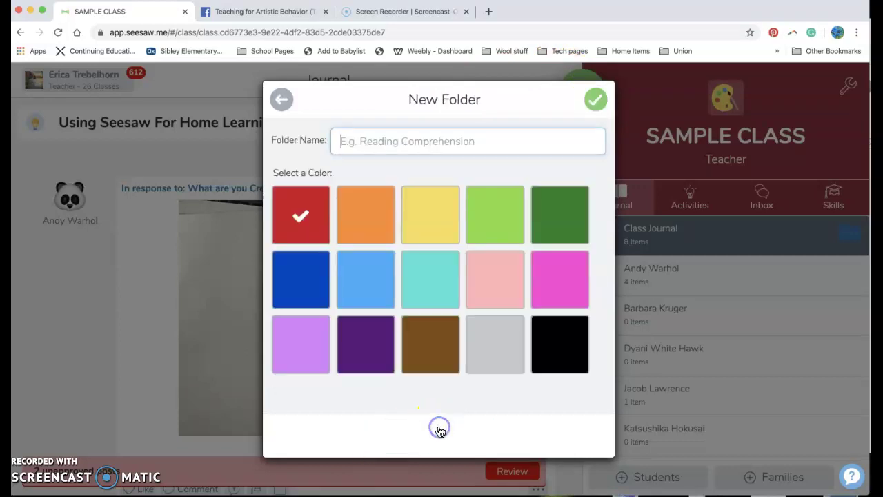
text(Social Posts)
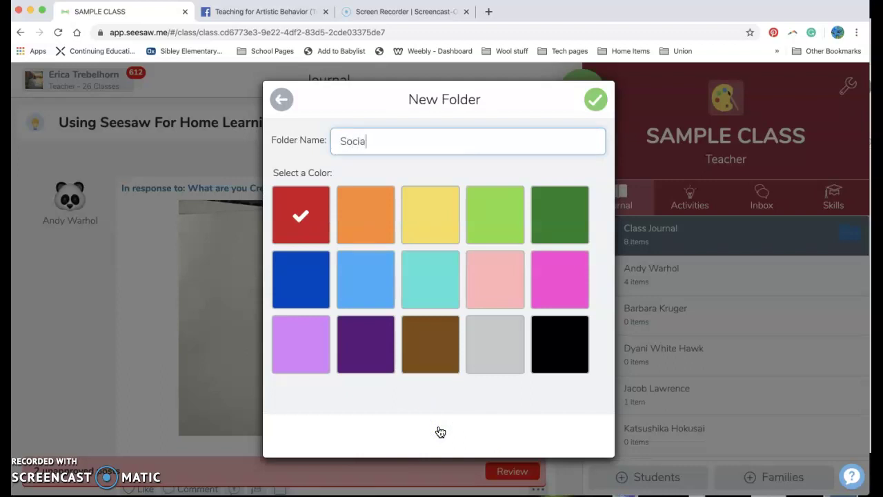
click(445, 220)
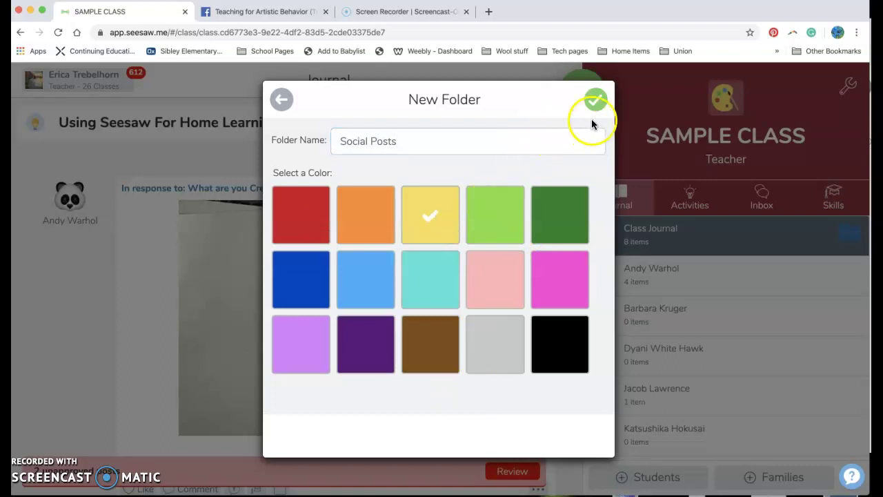
click(597, 98)
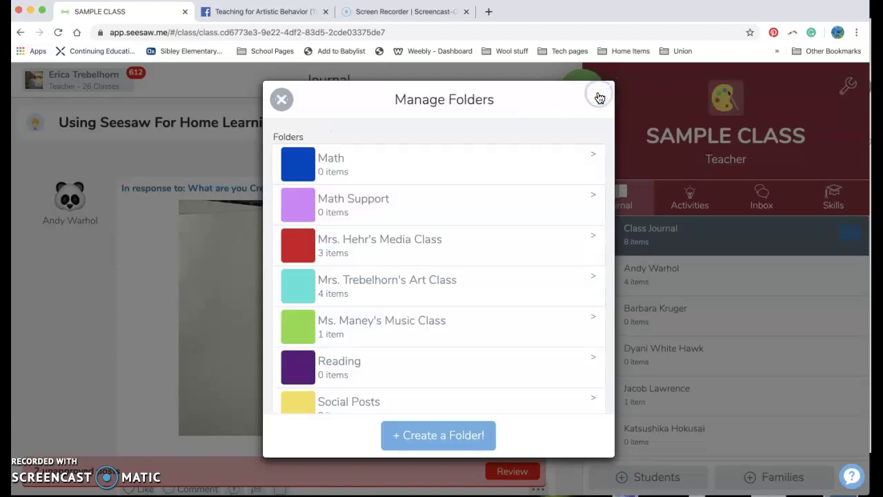
scroll(456, 317, down, 1)
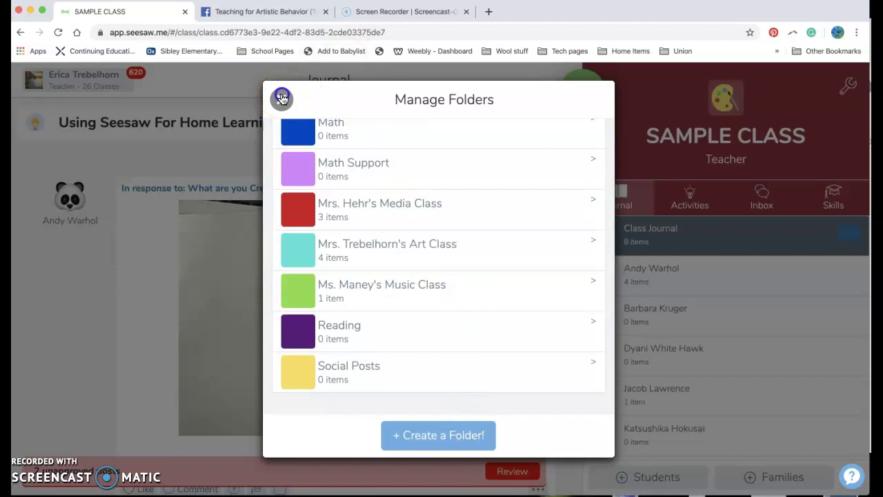
click(282, 99)
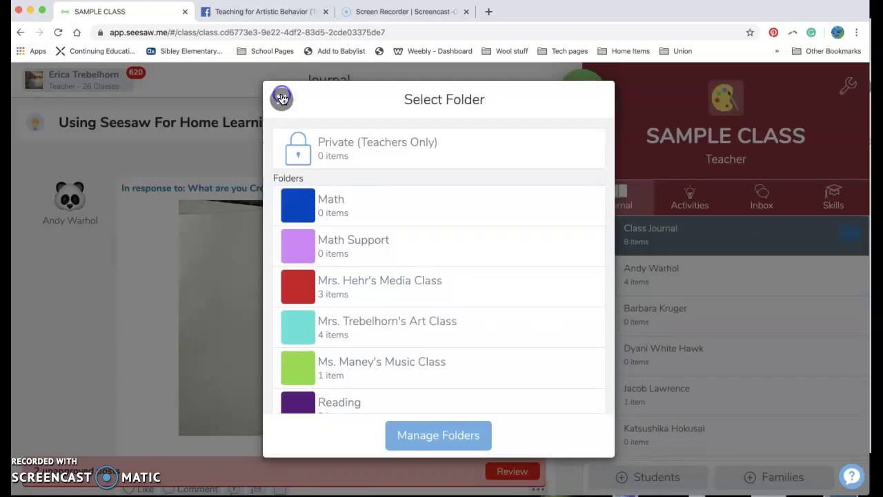
Close the folder list, browse the class Activities page, and bring up the Add choices
click(282, 99)
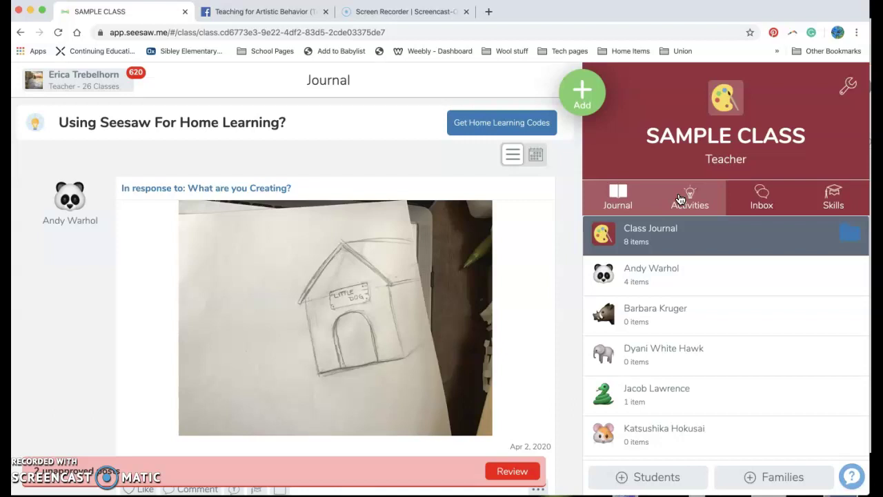
click(679, 198)
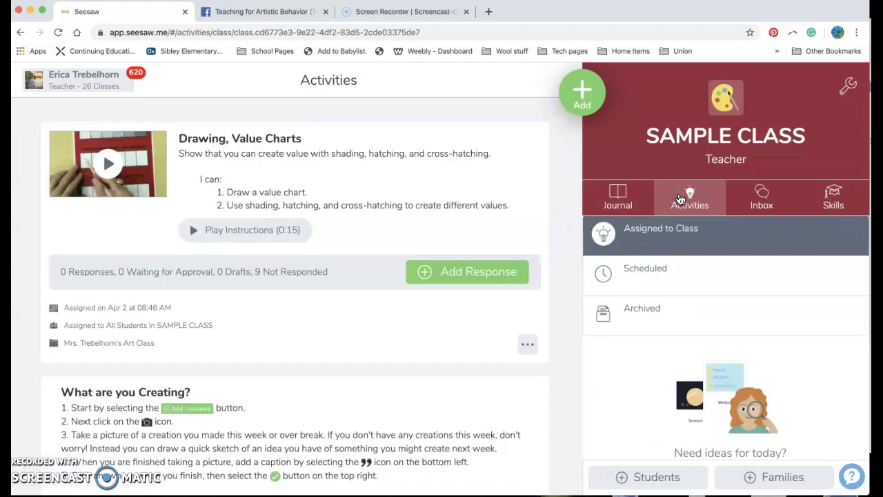
scroll(432, 305, down, 5)
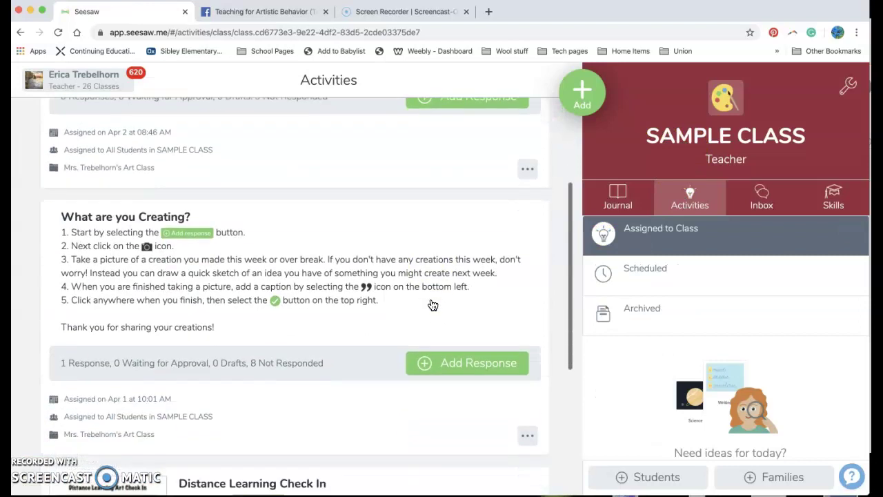
scroll(433, 300, down, 2)
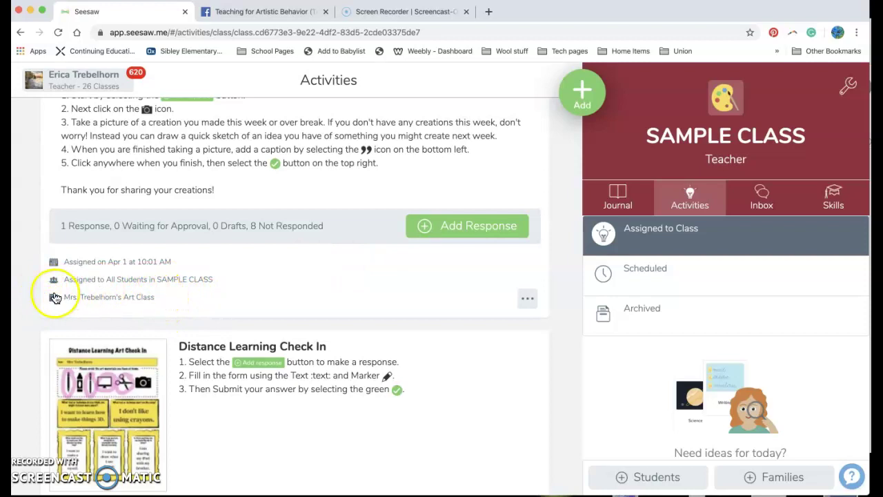
scroll(69, 302, up, 8)
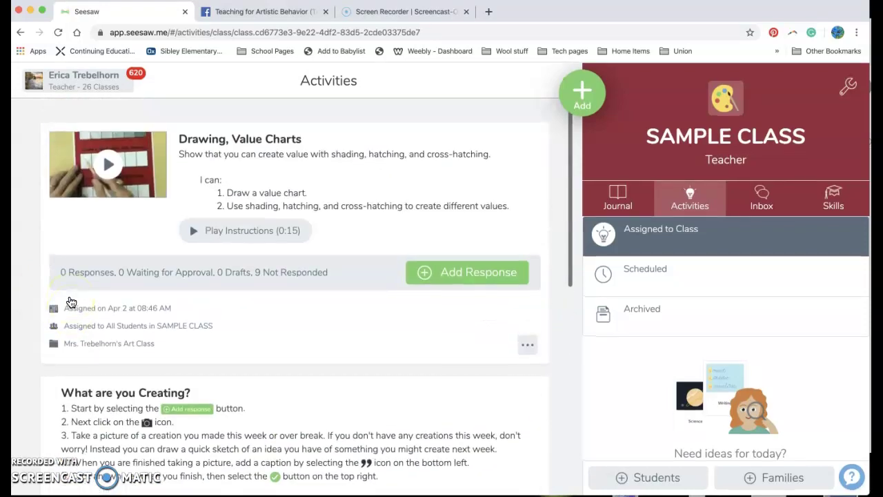
click(584, 100)
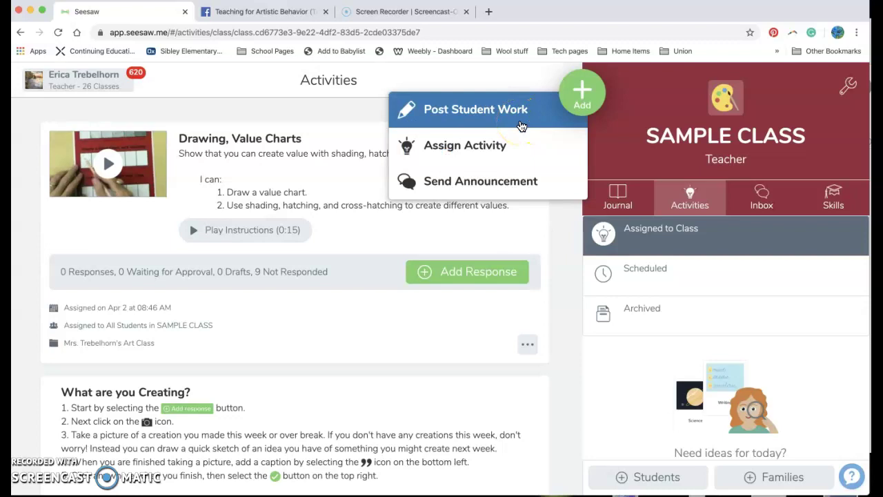
Start a Post Student Work note reading 'Hello everyone, I hope you had a great night of sleep, and i am so excited toda…'
click(521, 124)
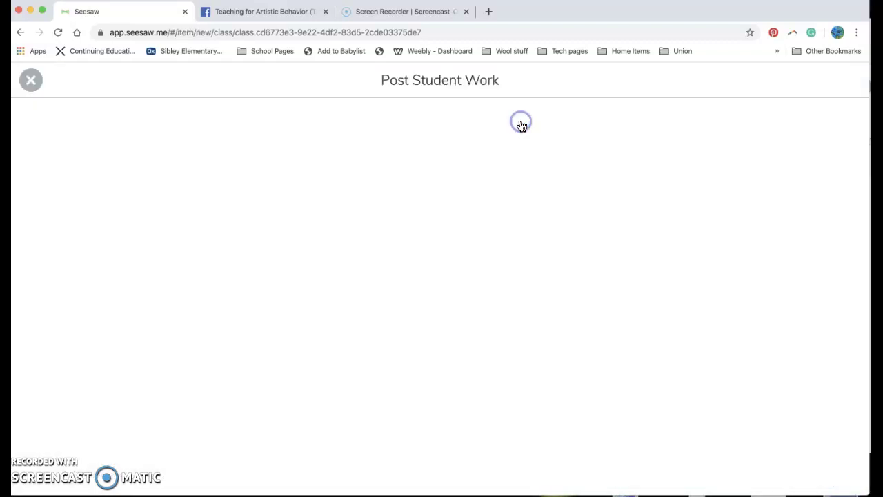
click(438, 376)
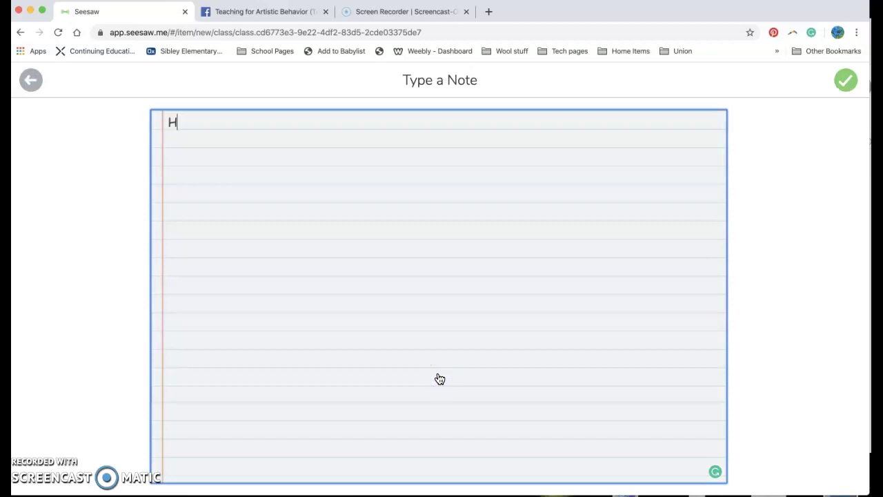
text(Hello everyone, I)
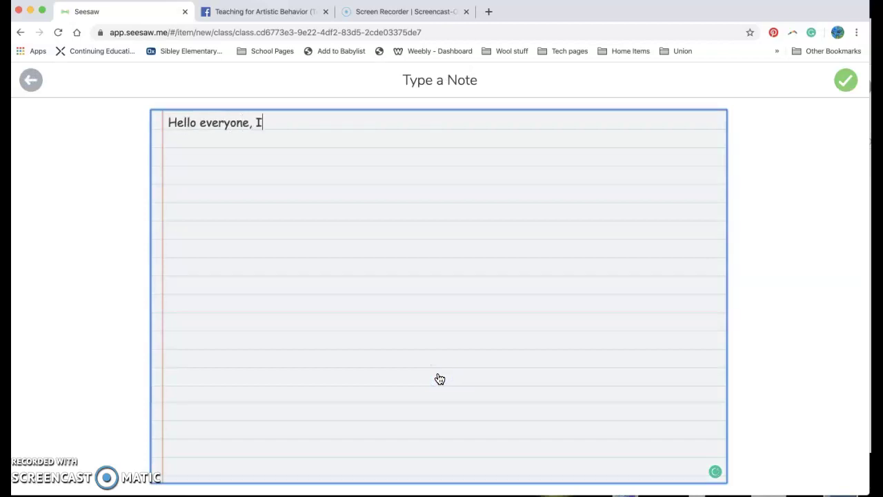
text( hope you had)
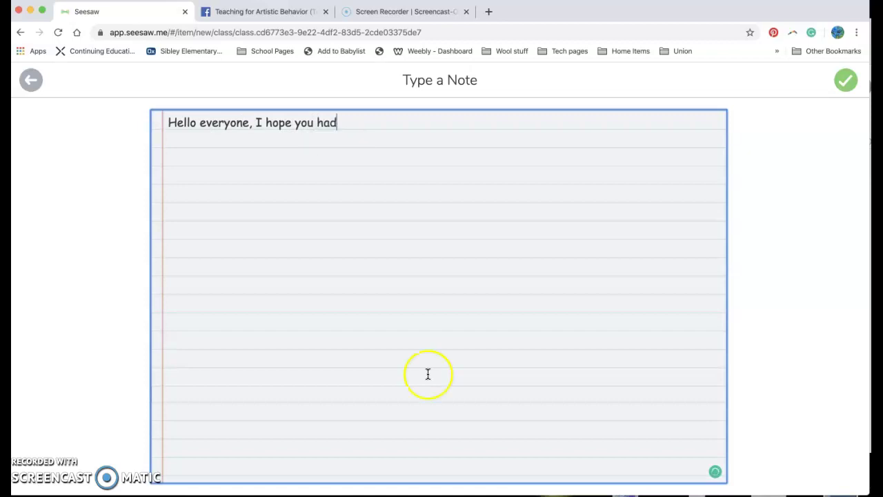
text( a great night of)
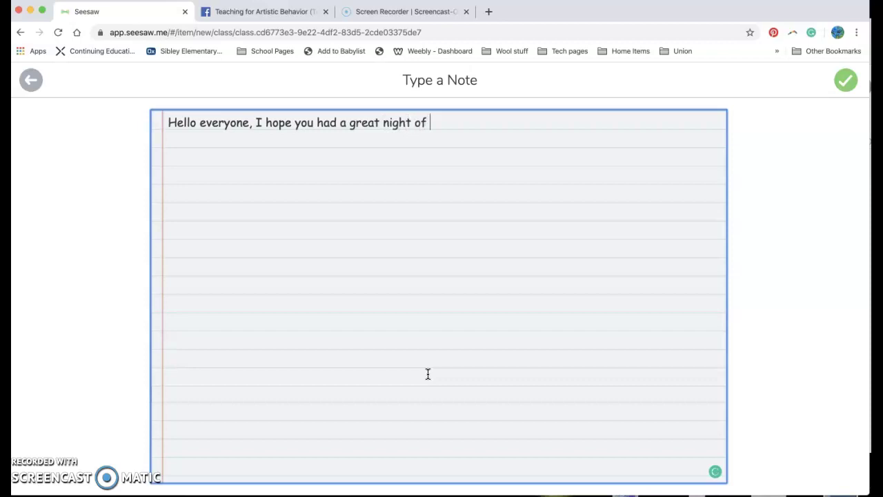
text(ep[)
text( and i)
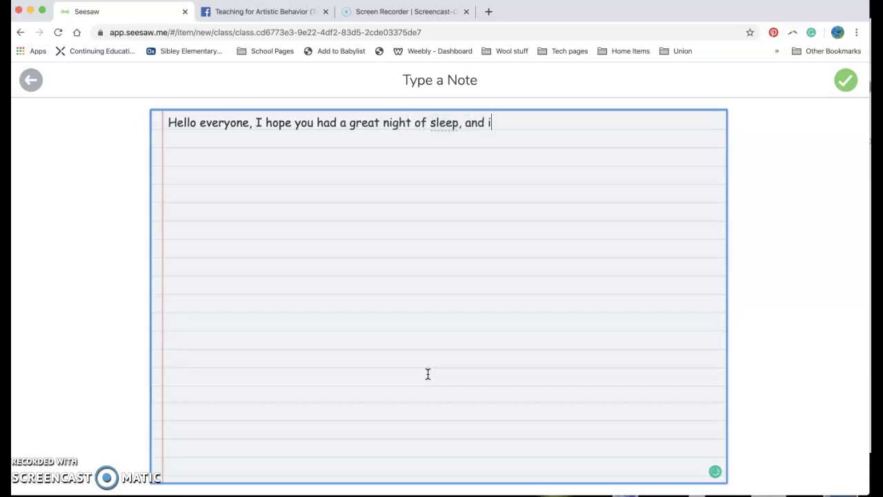
text( am so excited to see you online)
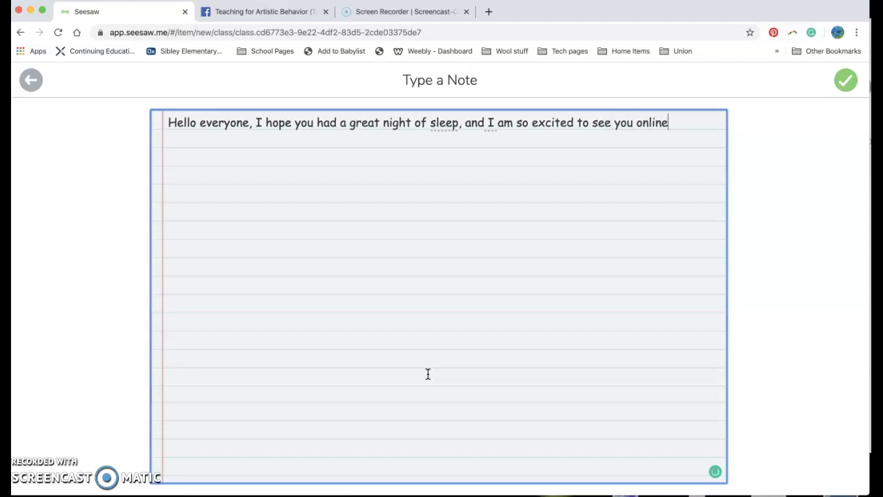
text( today!)
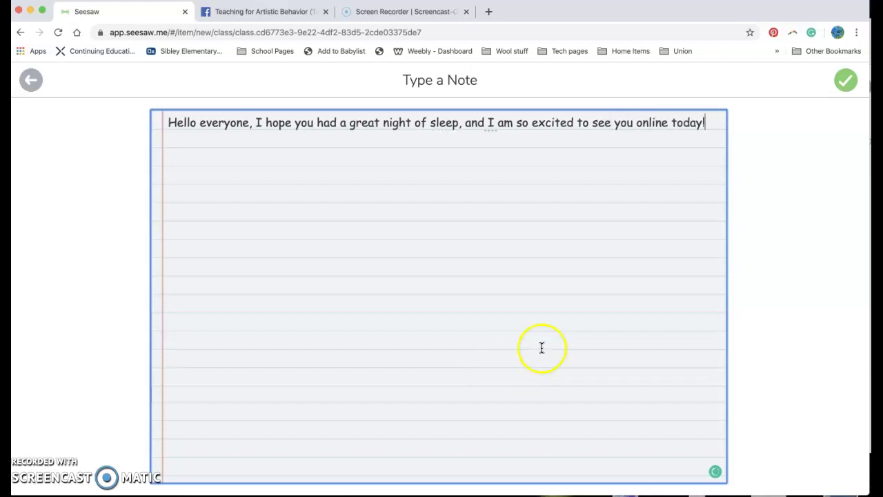
Save the note, choose All Students in SAMPLE CLASS and the Social Posts folder, then post it
click(846, 80)
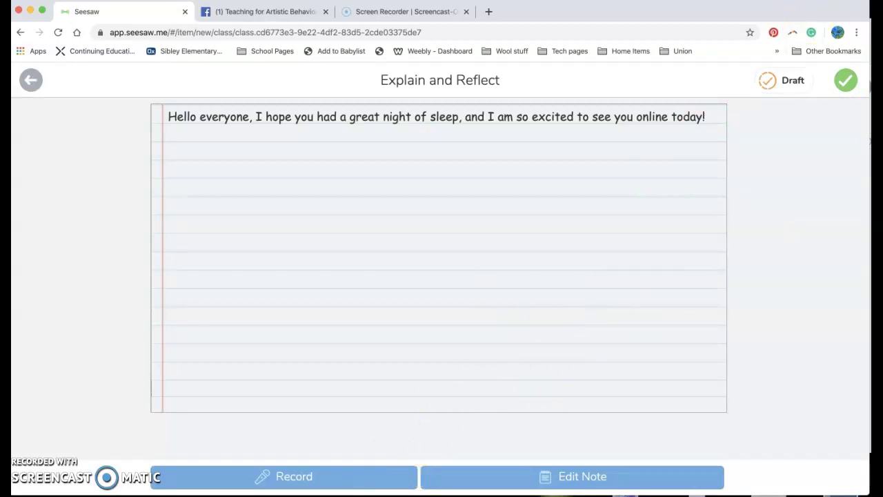
click(845, 83)
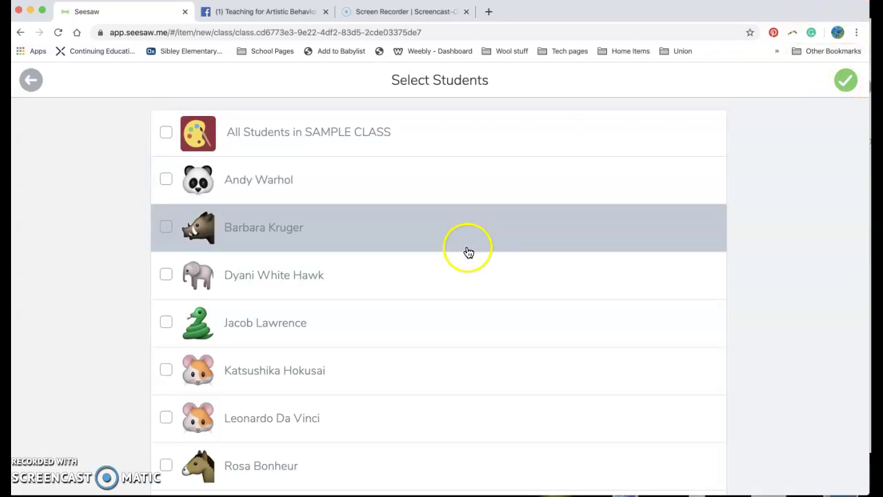
click(533, 155)
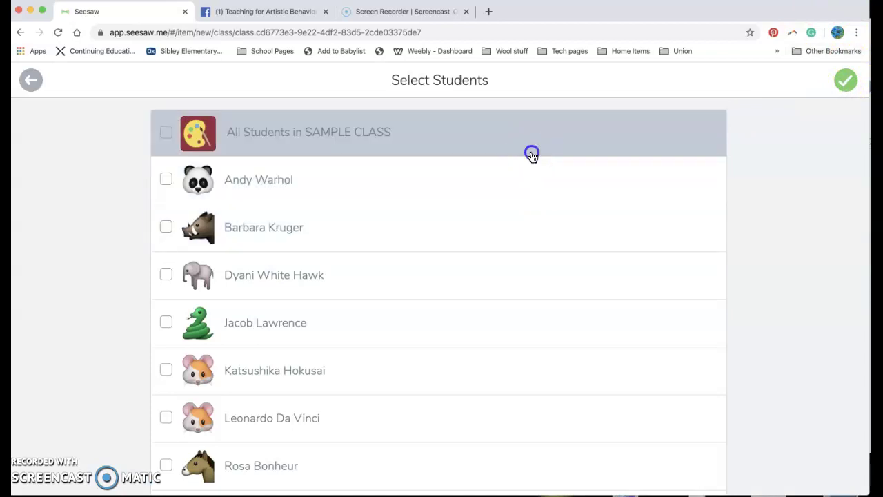
click(849, 83)
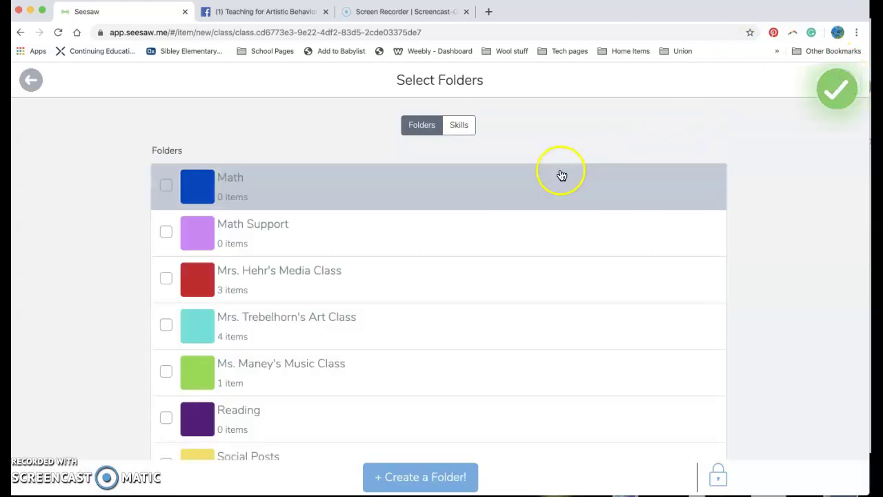
scroll(522, 331, down, 2)
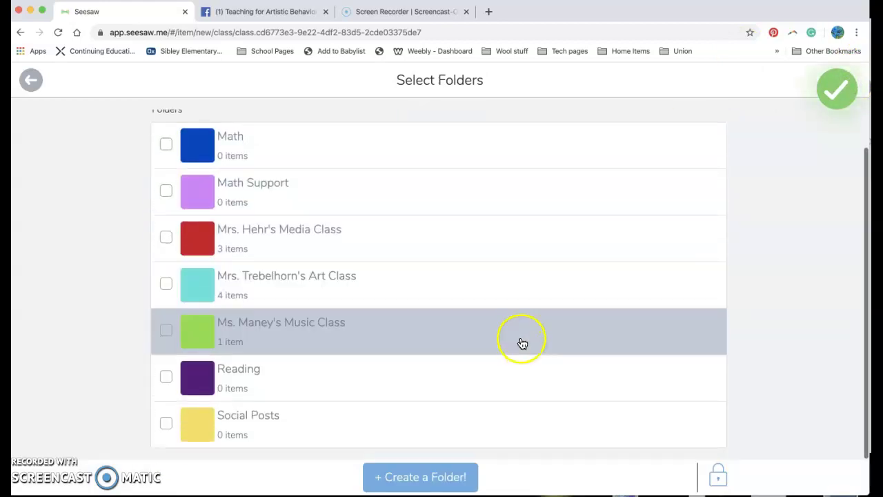
click(495, 425)
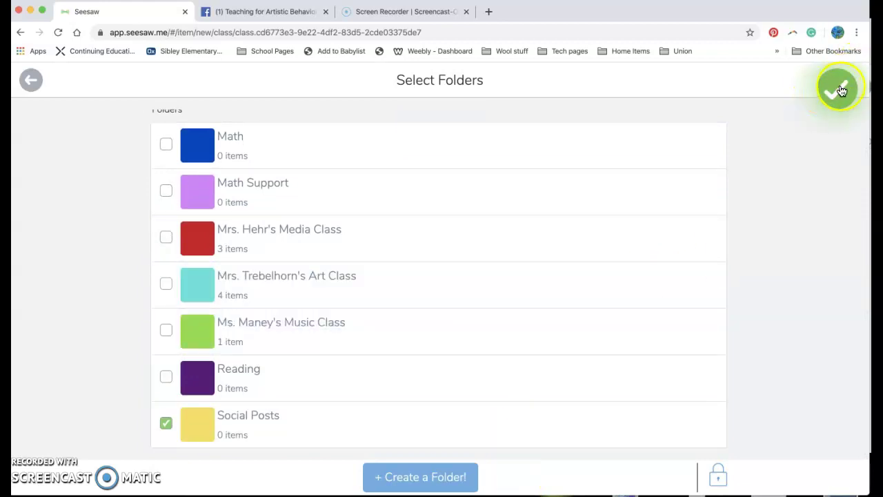
click(839, 89)
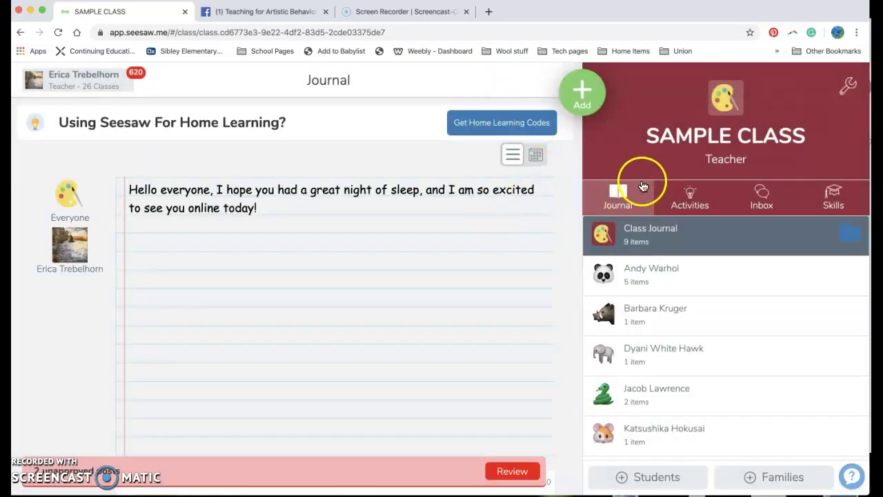
Go to Add > Assign Activity and switch the Activity Library to its Community tab
click(584, 100)
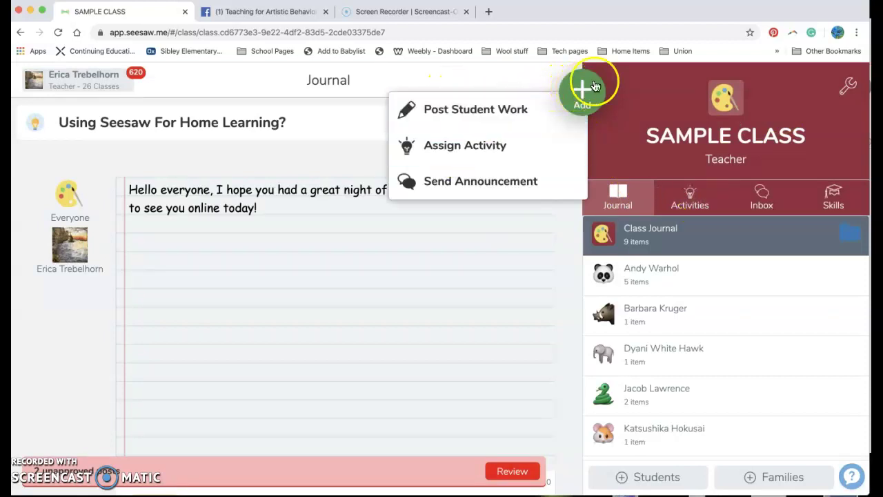
click(504, 150)
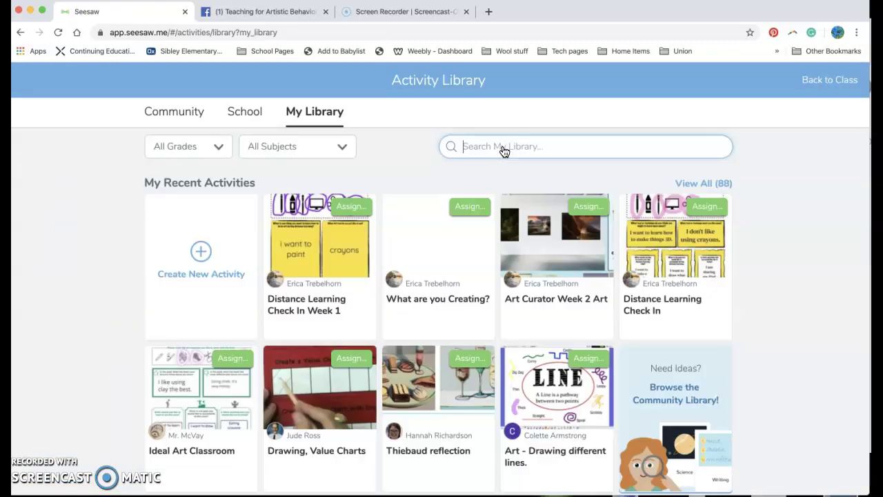
click(489, 145)
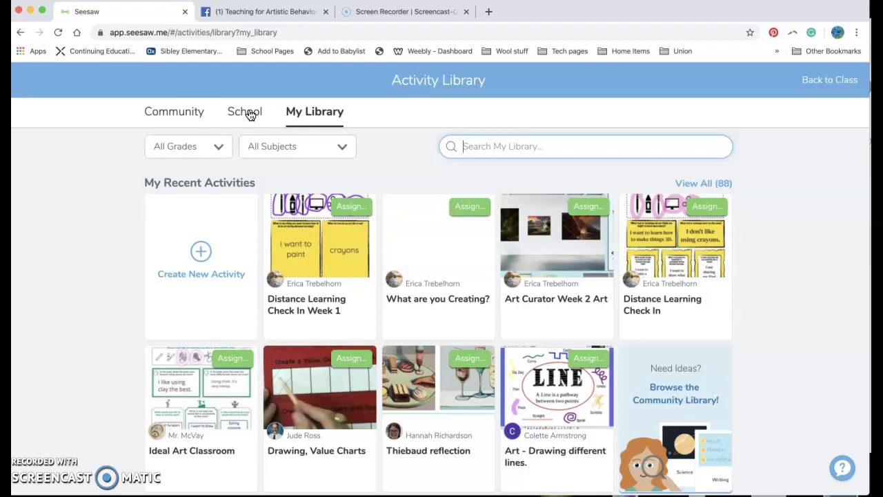
click(181, 117)
click(181, 118)
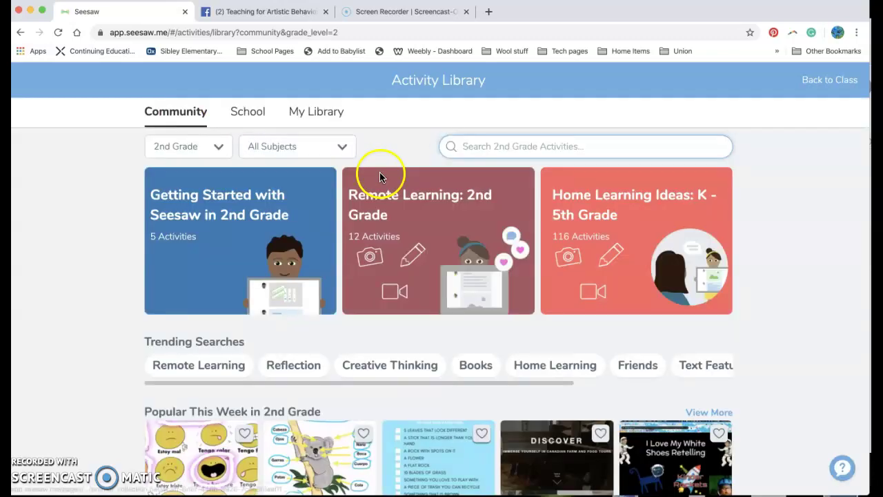
Filter the Community library to 2nd Grade and Math, then browse the 5,490 results
click(223, 148)
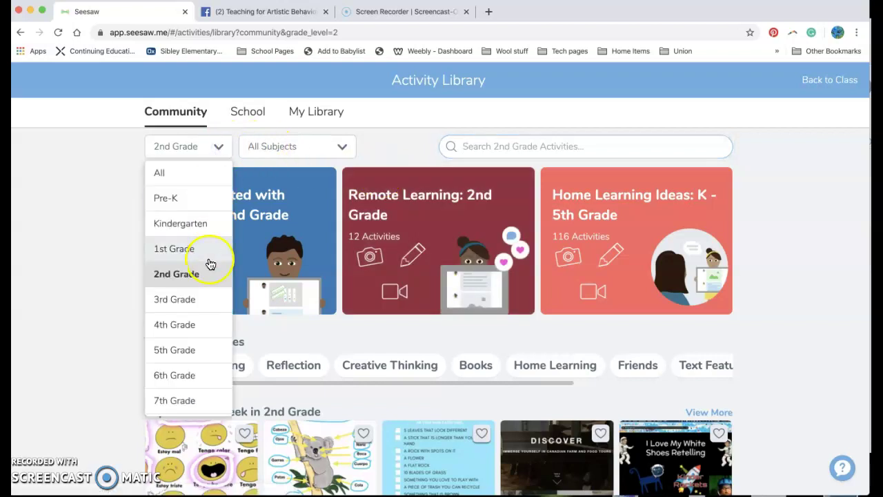
click(211, 285)
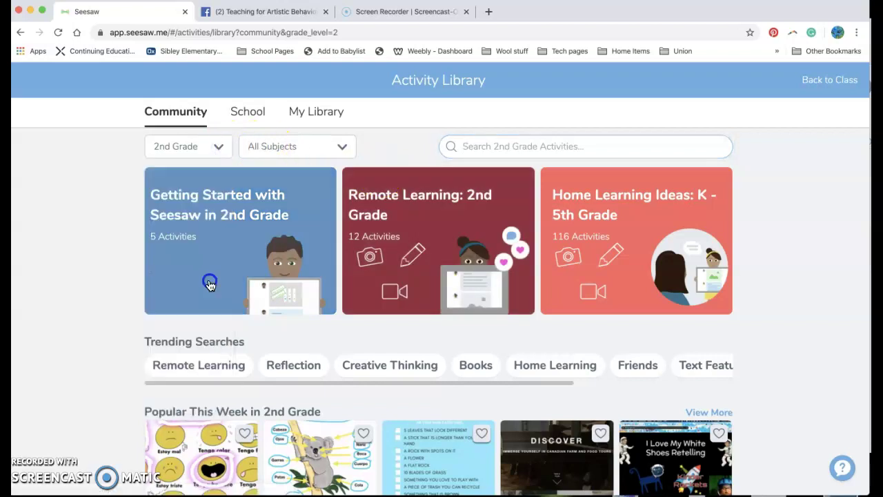
click(312, 150)
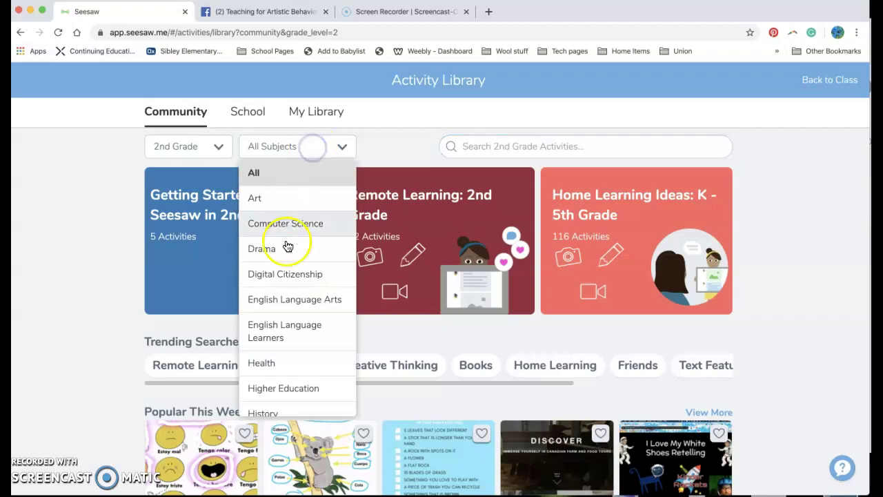
scroll(289, 320, down, 2)
scroll(291, 320, down, 3)
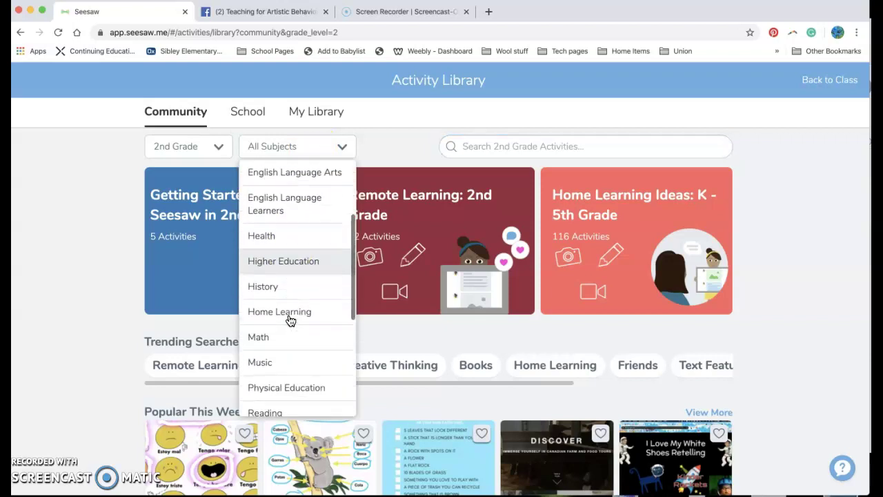
click(286, 337)
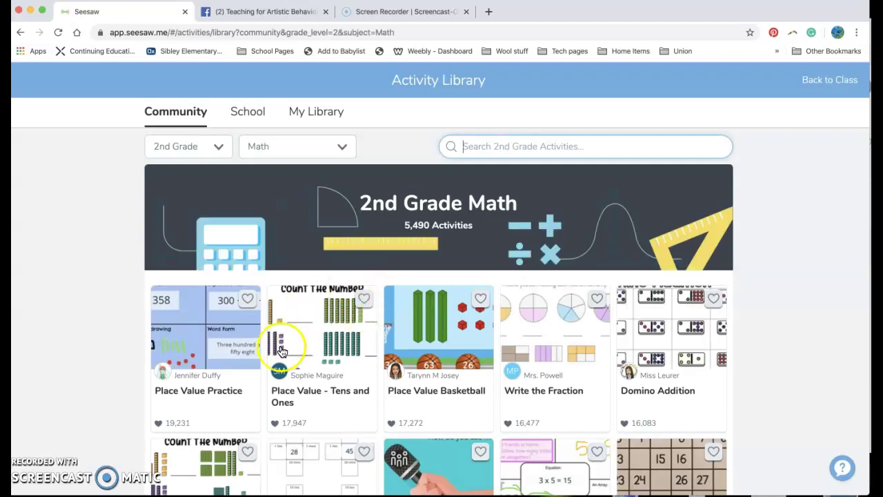
scroll(324, 366, down, 3)
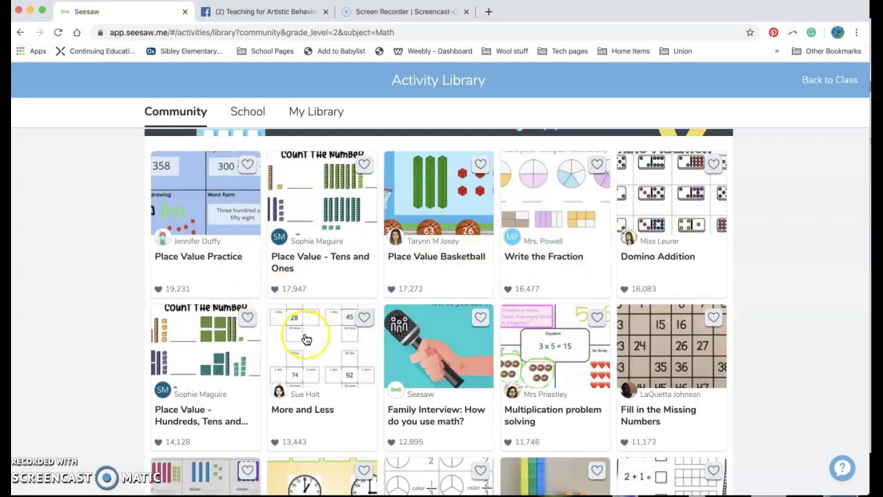
scroll(305, 336, down, 5)
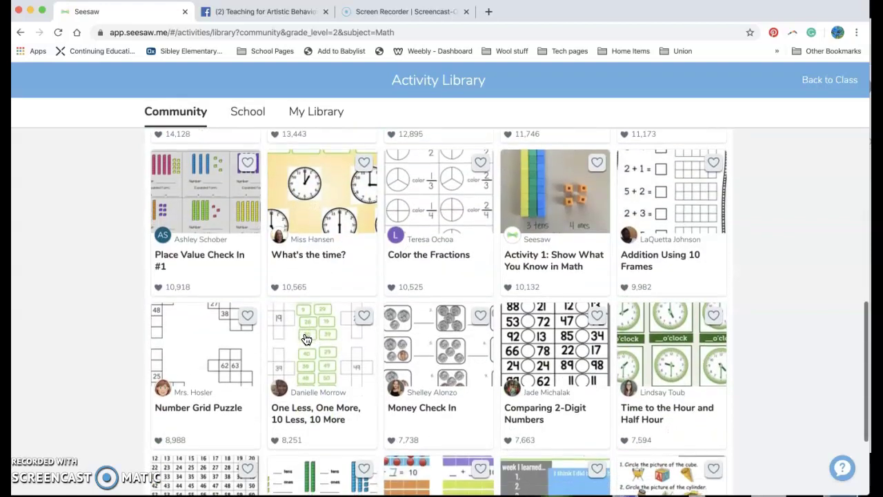
scroll(306, 339, down, 1)
scroll(306, 339, down, 10)
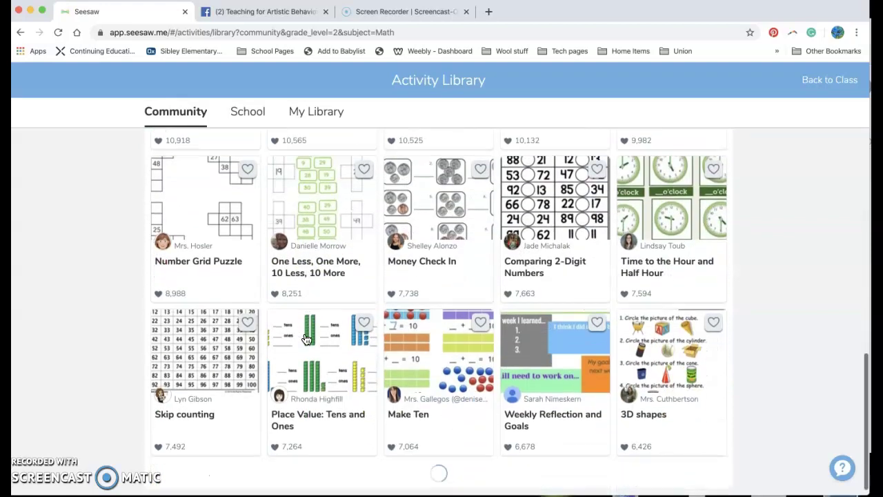
scroll(306, 338, down, 4)
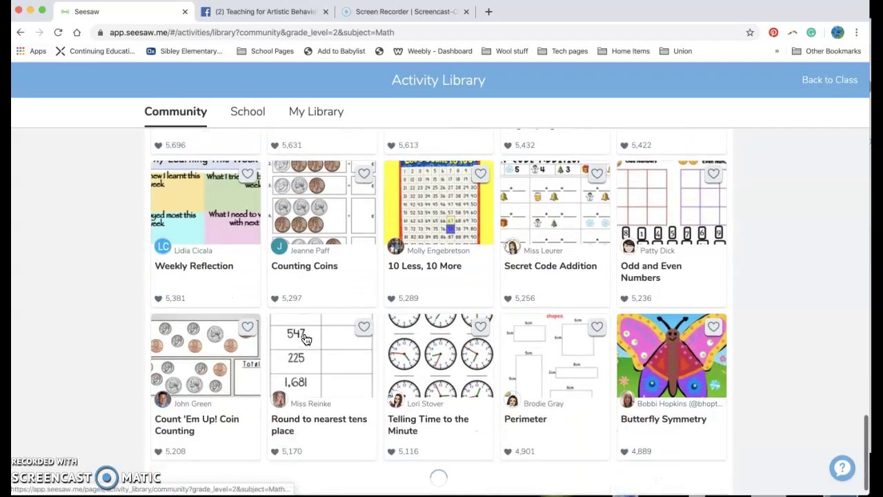
scroll(306, 338, down, 1)
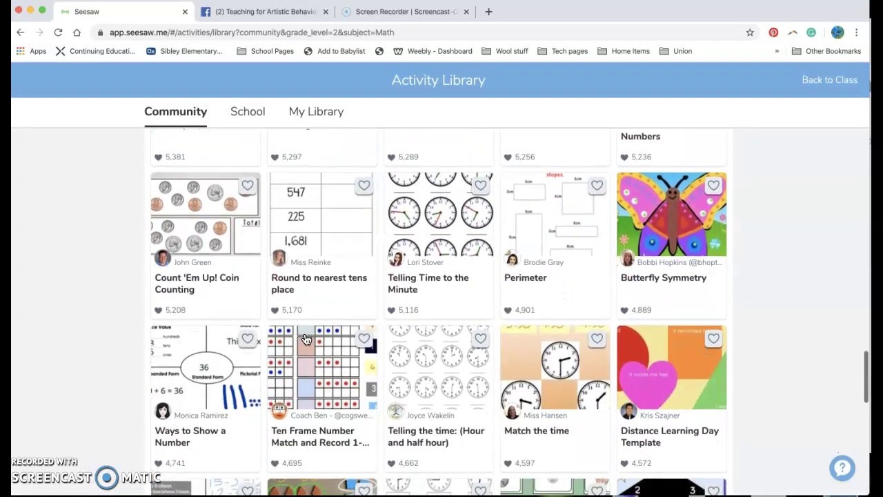
scroll(305, 338, up, 15)
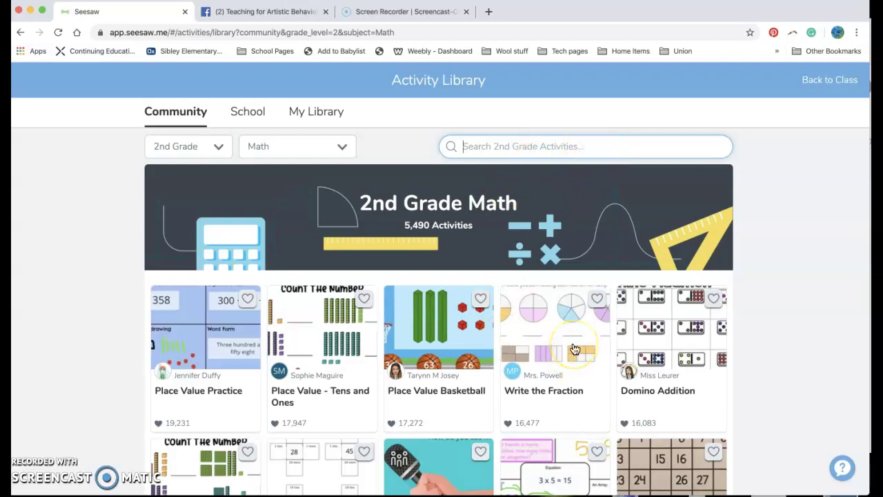
Open the 'Write the Fraction' activity card
click(543, 351)
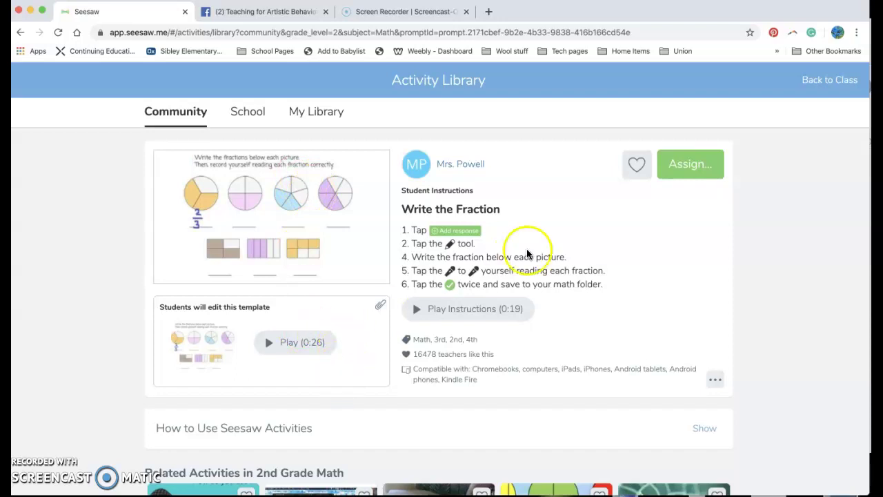
Start assigning the activity and select the 9-student SAMPLE CLASS
click(685, 172)
scroll(493, 359, down, 5)
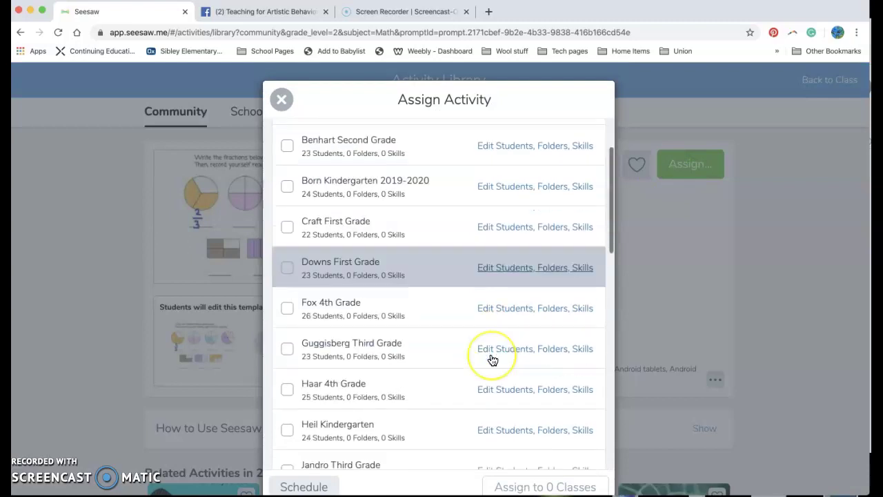
scroll(493, 358, down, 5)
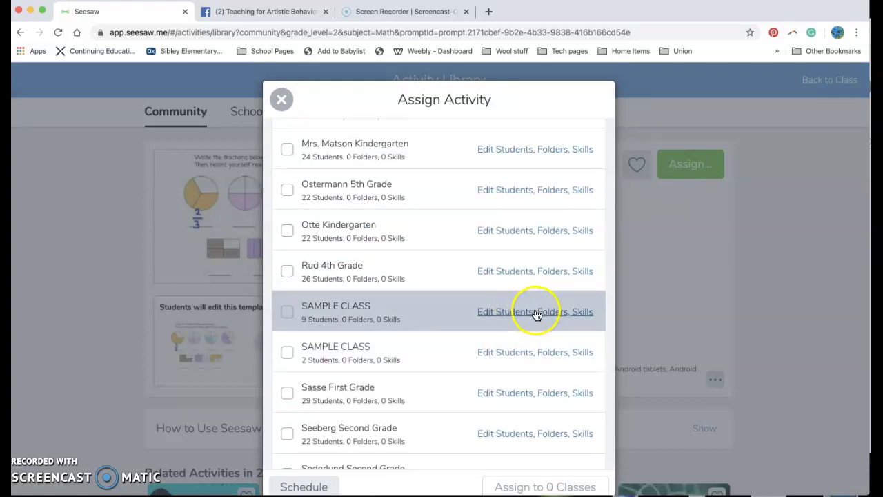
click(561, 312)
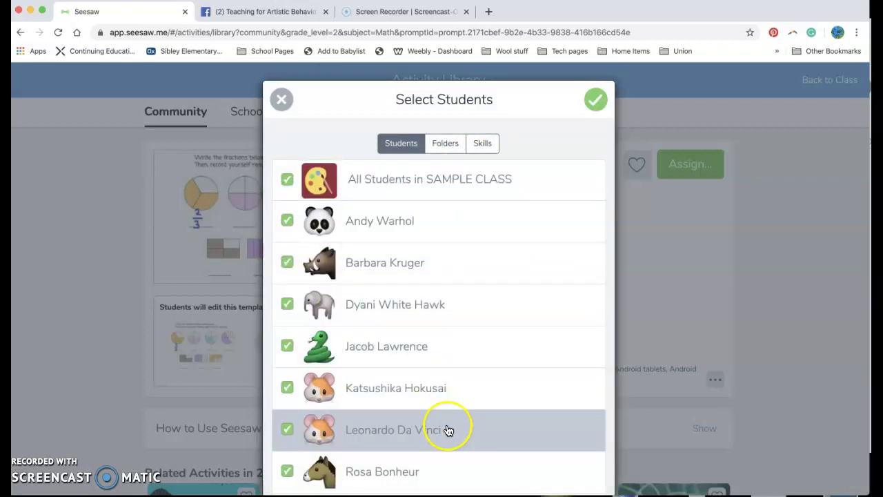
scroll(449, 430, down, 4)
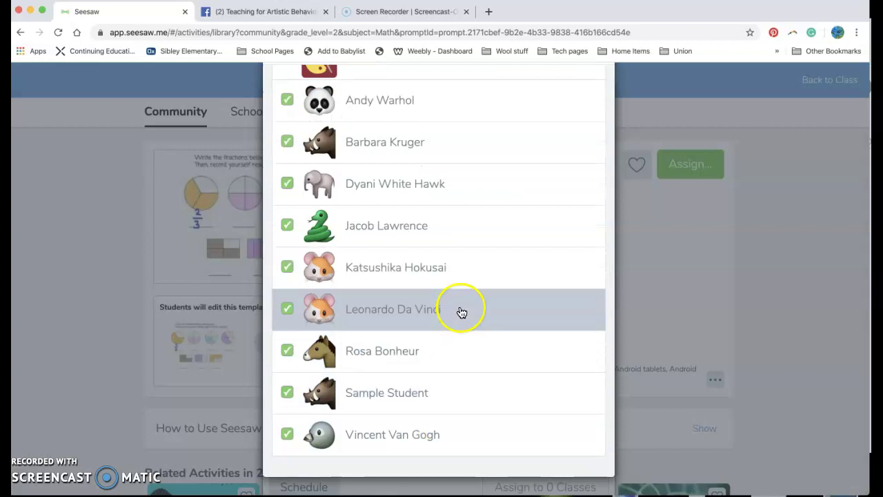
scroll(449, 246, up, 2)
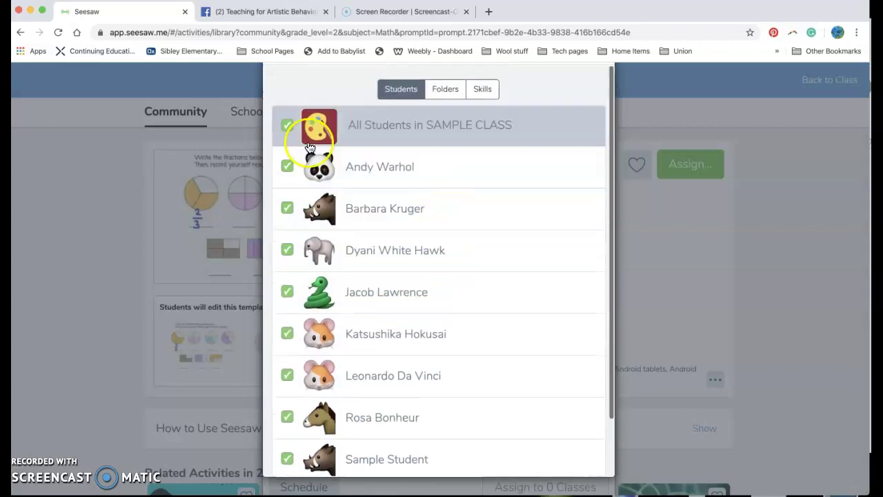
Limit the assignment to one student and file it in the Math Support folder
click(288, 125)
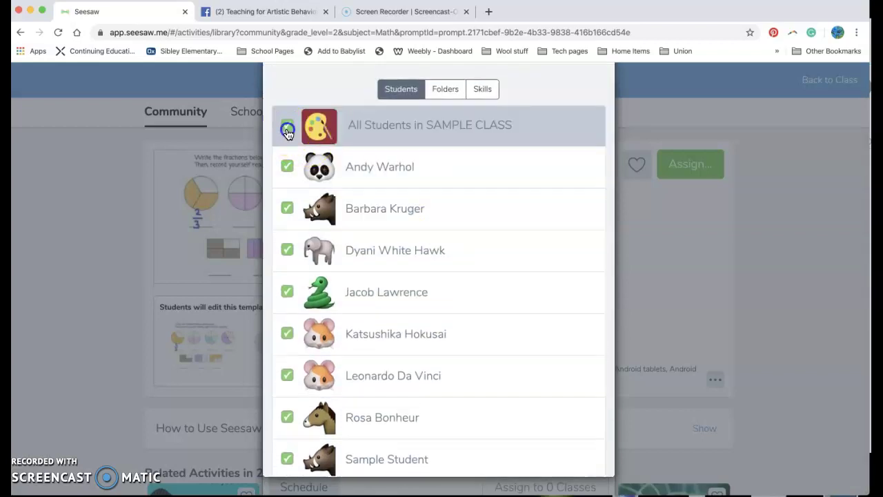
click(358, 256)
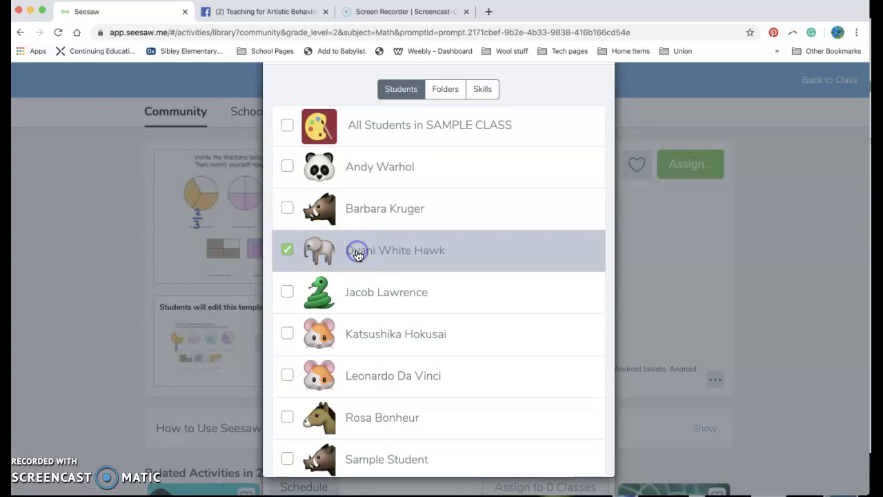
click(447, 101)
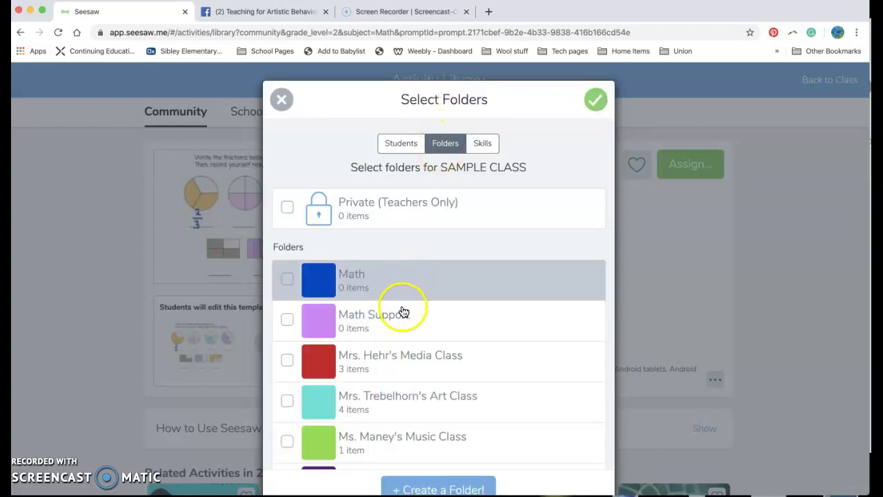
click(404, 315)
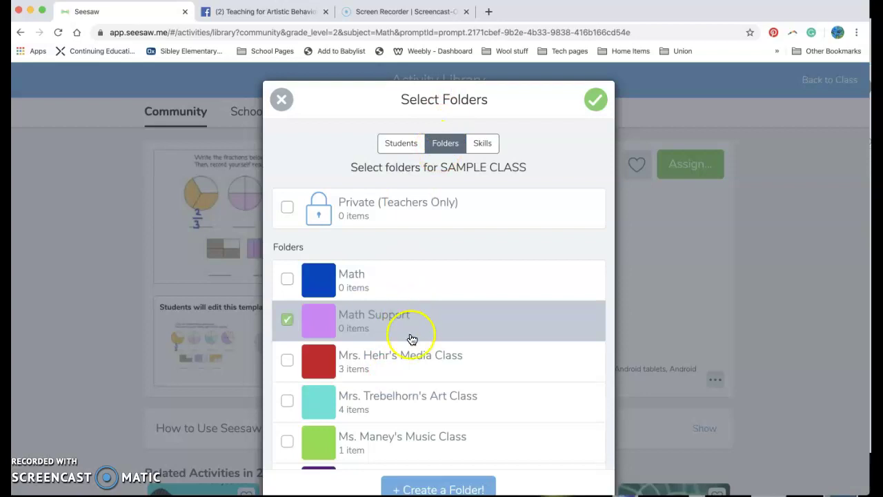
click(595, 101)
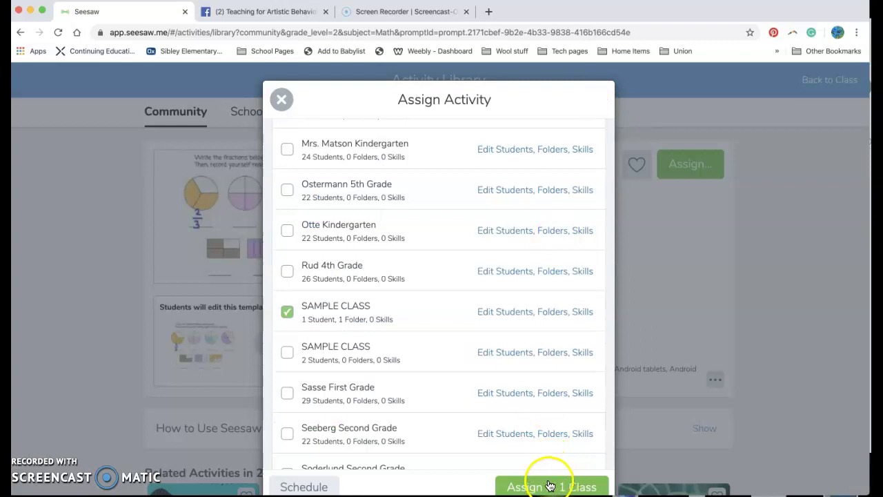
scroll(516, 447, down, 1)
scroll(516, 447, down, 1)
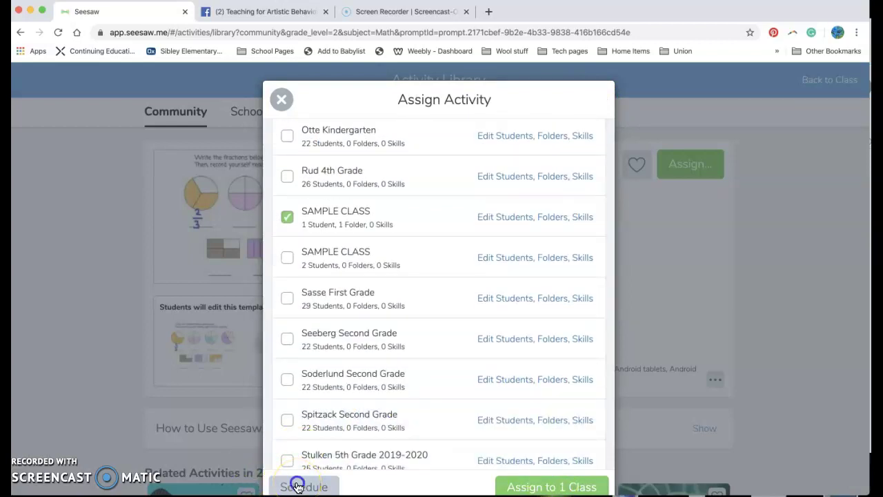
Schedule the Write the Fraction assignment for Apr 02 at 03:26 PM and assign it to SAMPLE CLASS
click(296, 487)
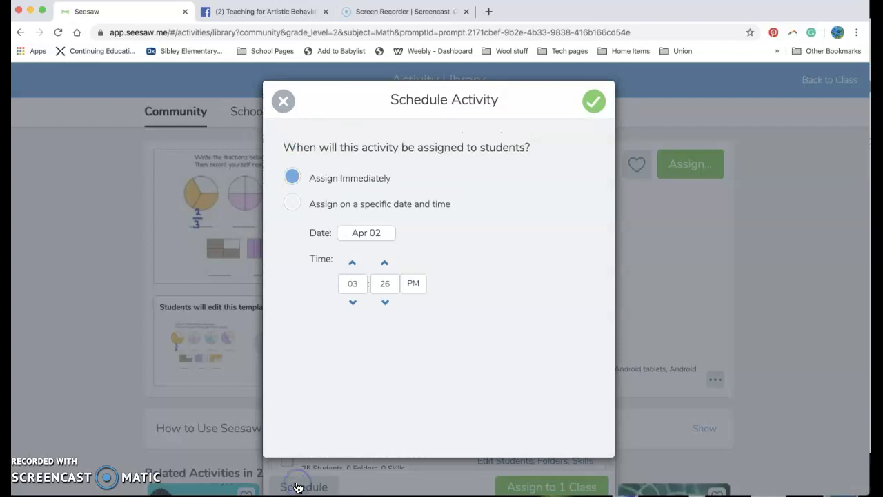
click(381, 233)
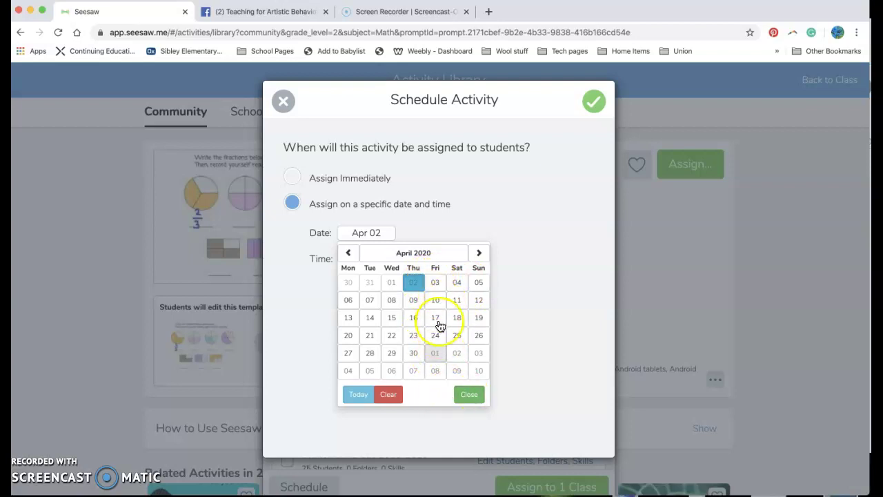
click(360, 392)
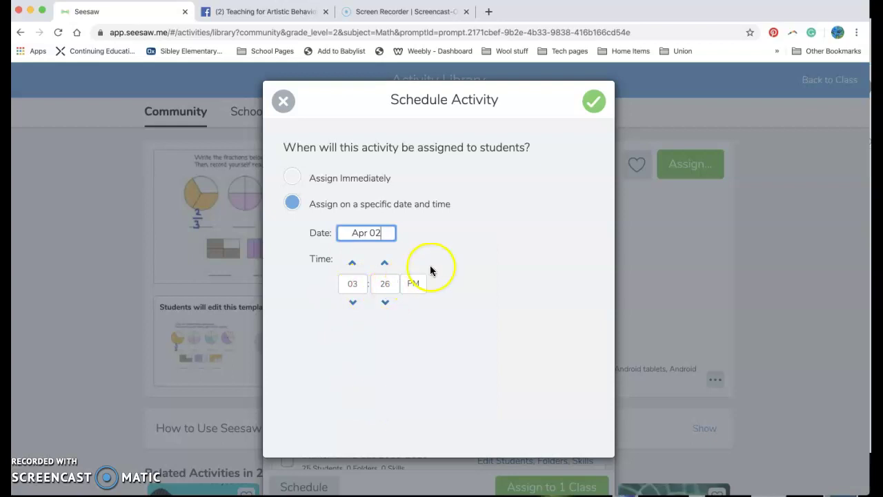
click(594, 102)
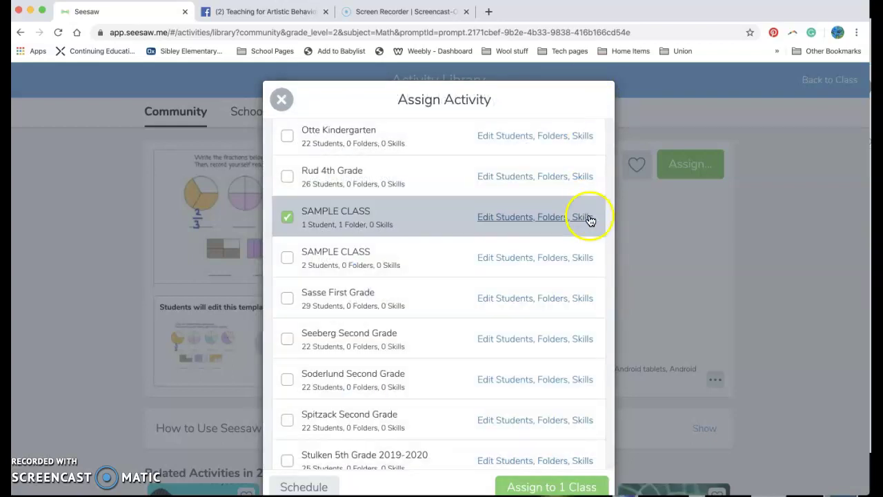
click(590, 486)
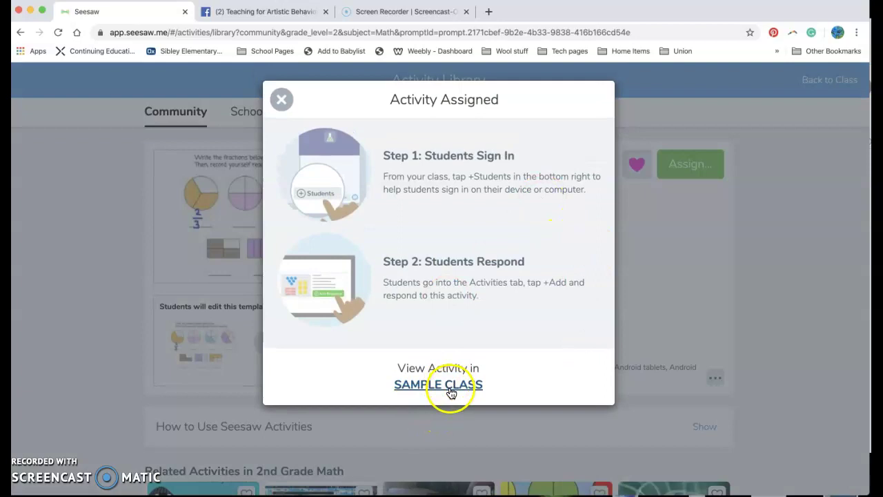
Return to the SAMPLE CLASS Activities page and start editing Write the Fraction
click(283, 100)
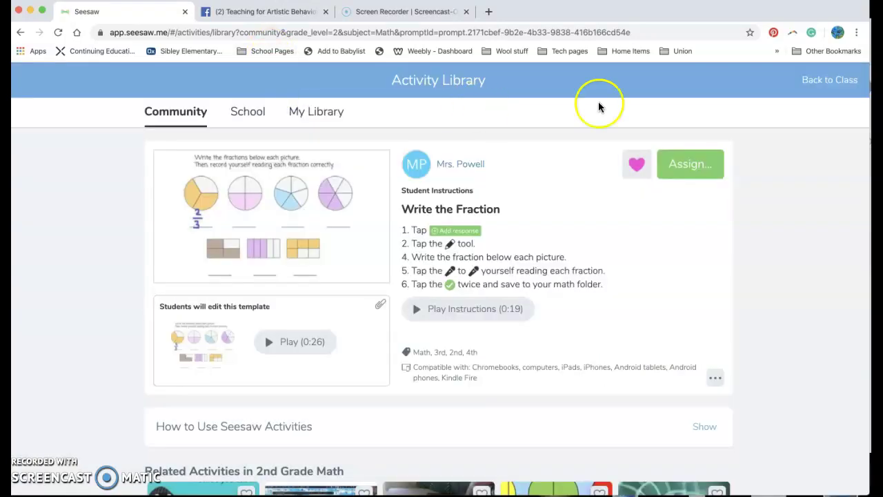
click(811, 83)
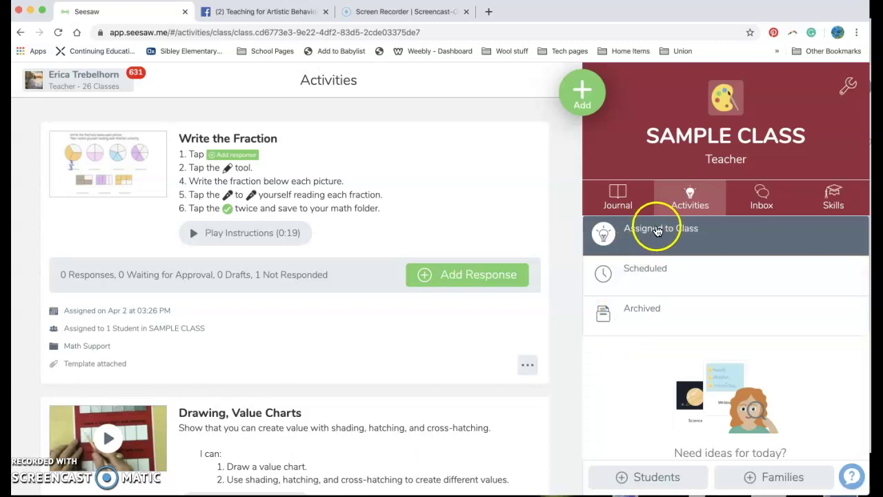
click(527, 365)
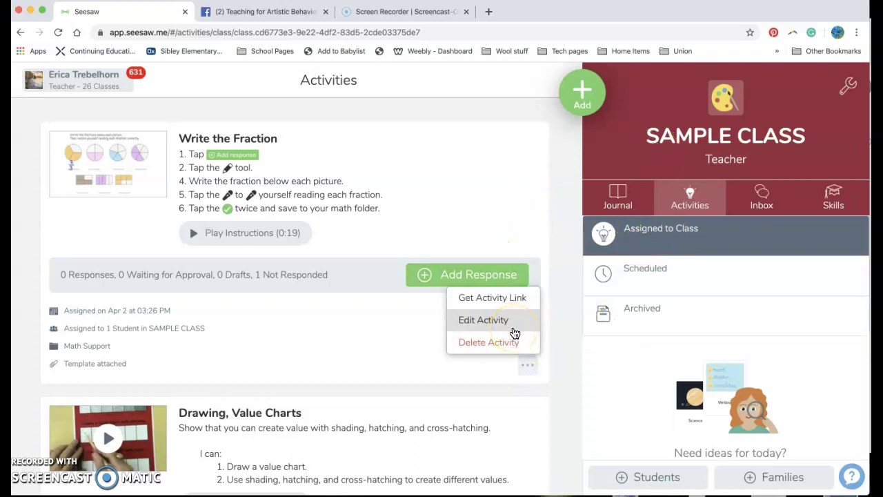
click(513, 328)
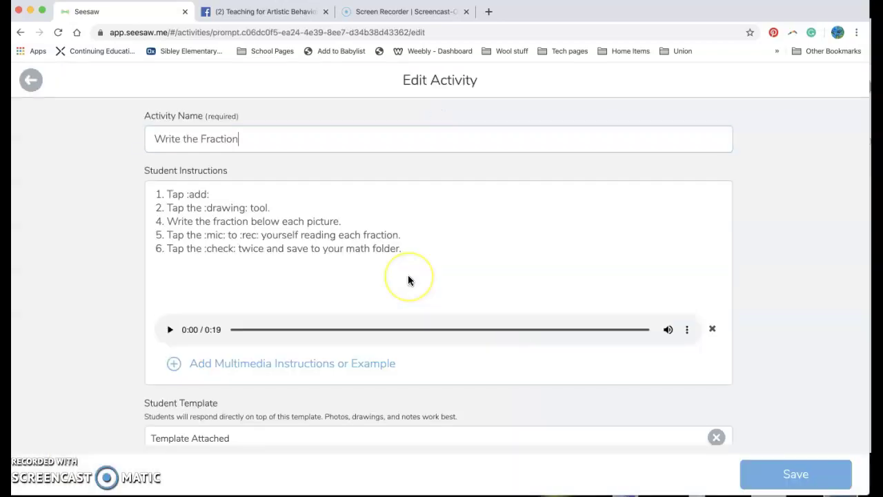
Tick a second student under Assign to, confirm the selection, and save the activity
scroll(299, 384, down, 4)
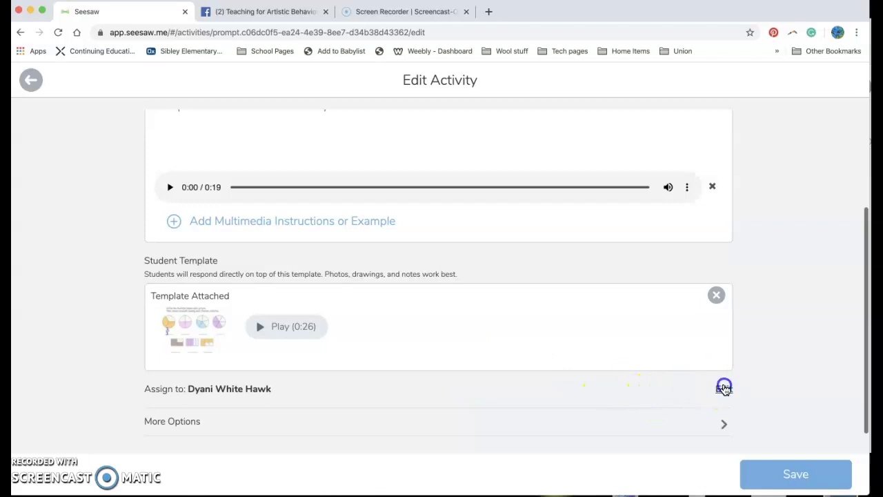
click(723, 388)
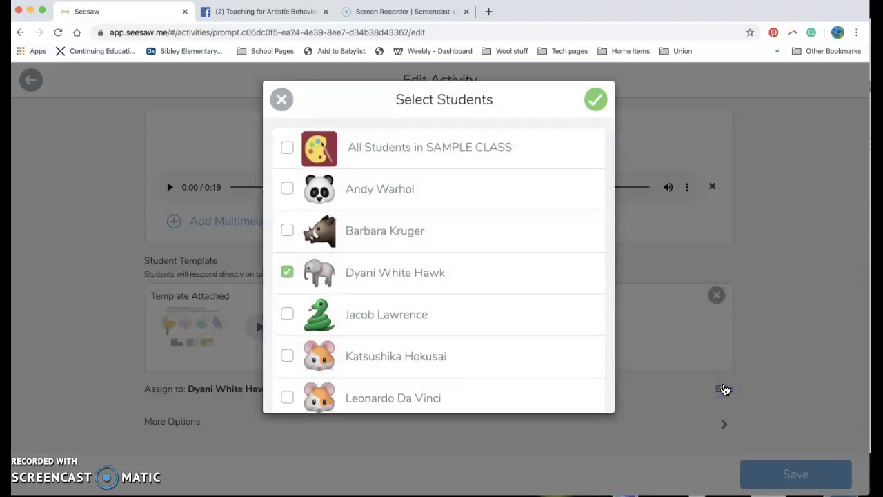
click(496, 200)
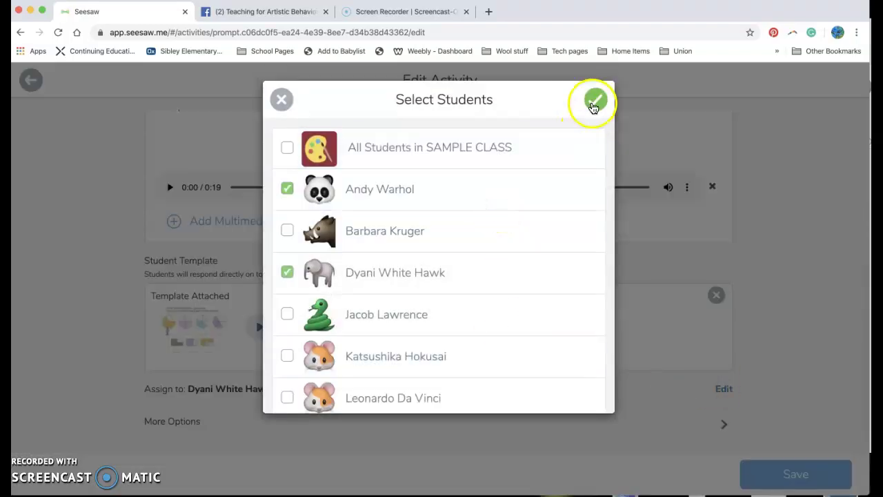
click(594, 104)
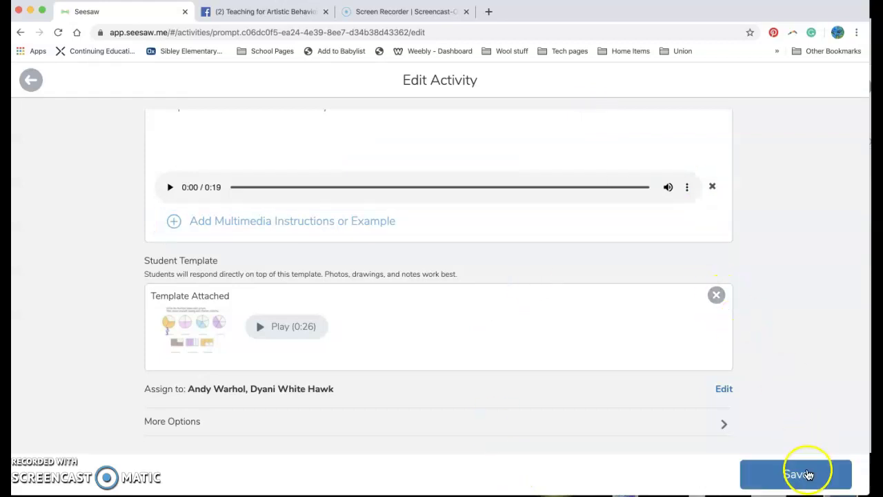
click(809, 475)
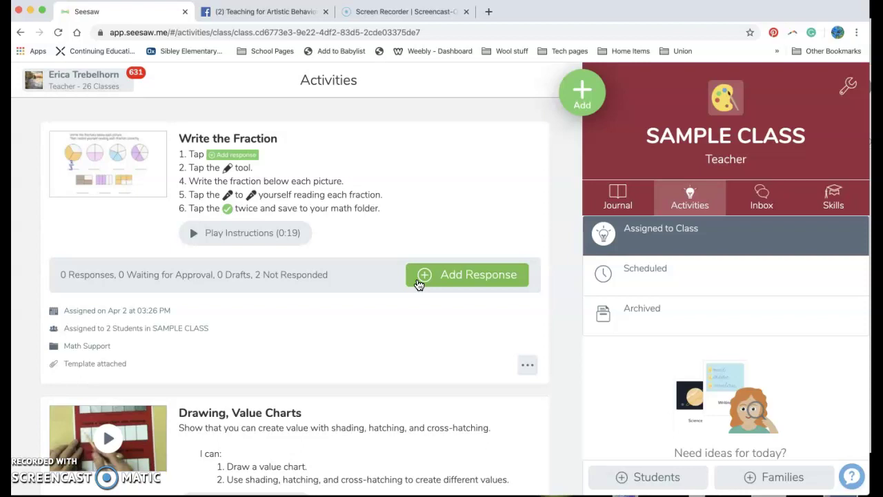
Refresh the Activities page so Write the Fraction shows 1 response awaiting approval
click(419, 284)
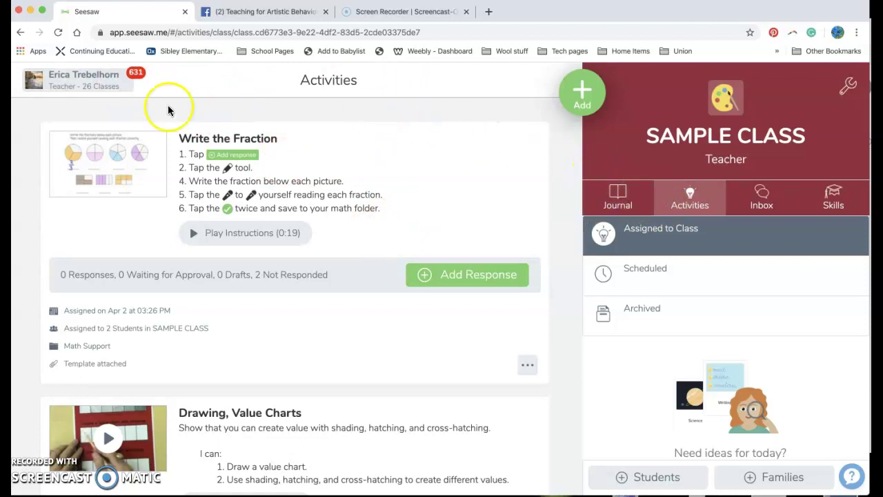
click(253, 33)
key(Return)
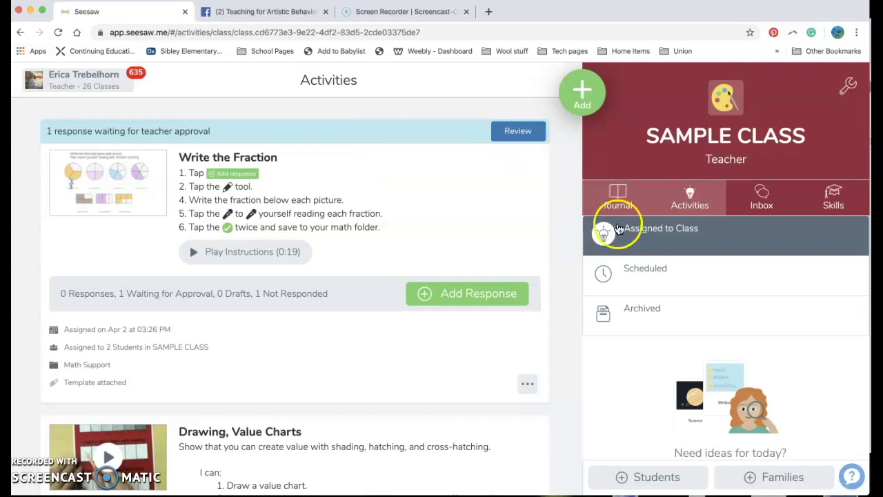
click(661, 282)
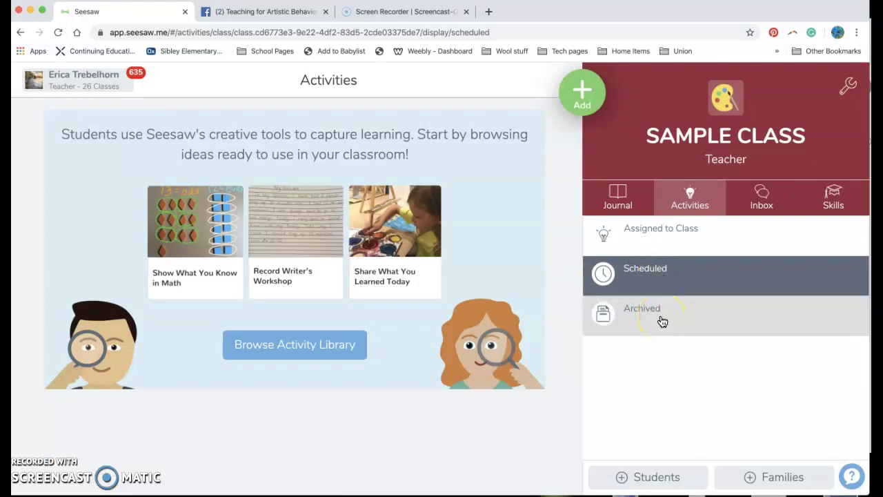
click(662, 321)
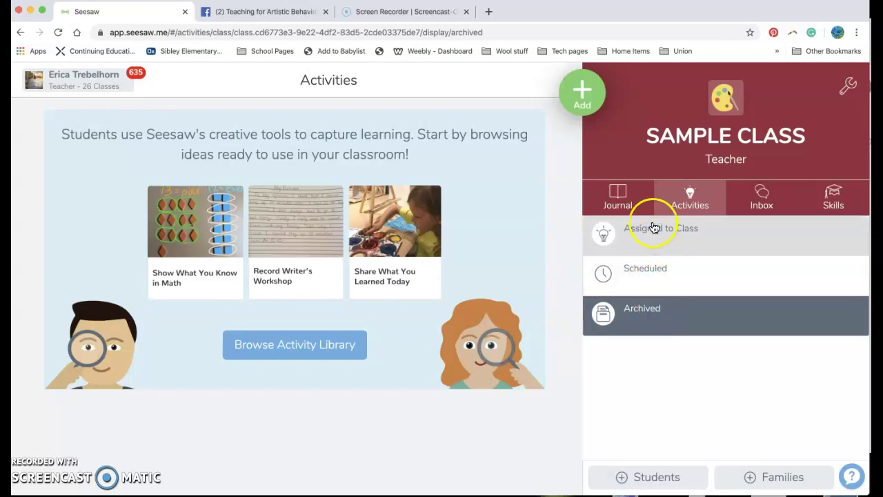
click(649, 244)
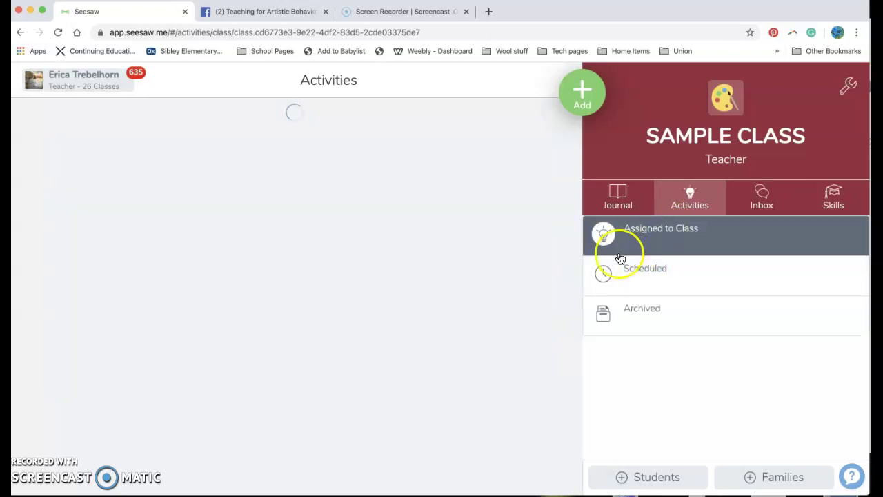
scroll(420, 367, down, 2)
scroll(518, 345, down, 2)
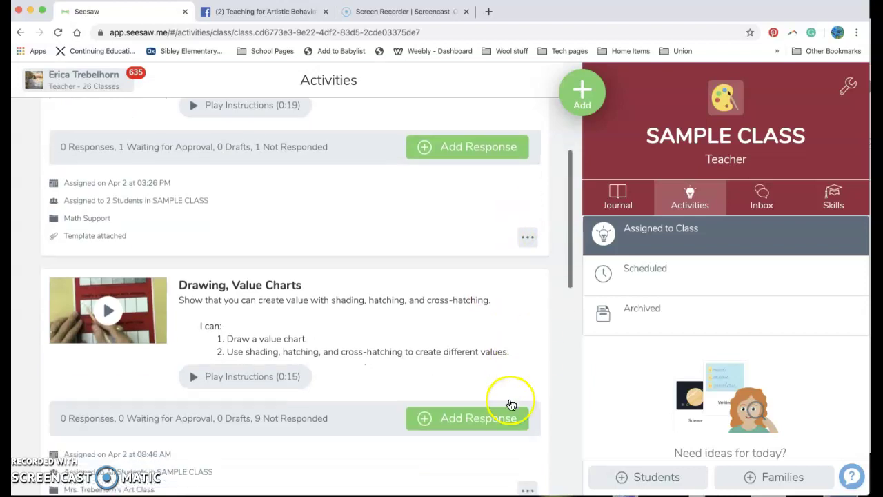
click(528, 470)
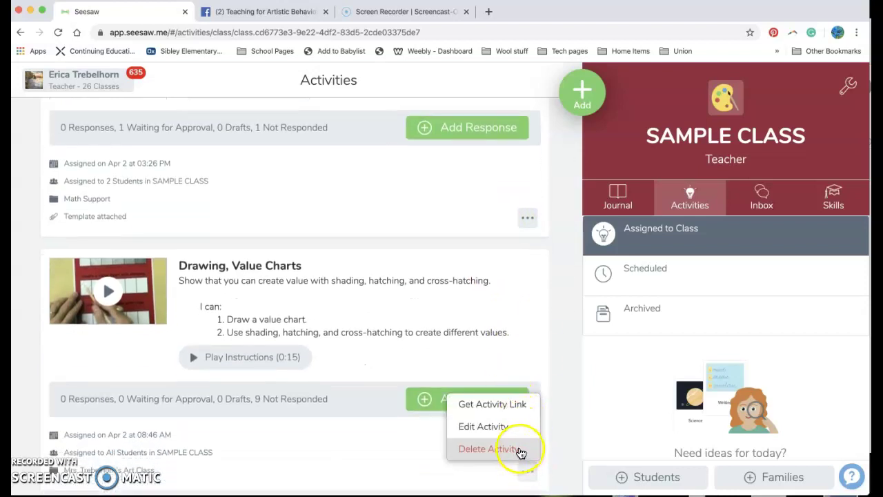
click(517, 449)
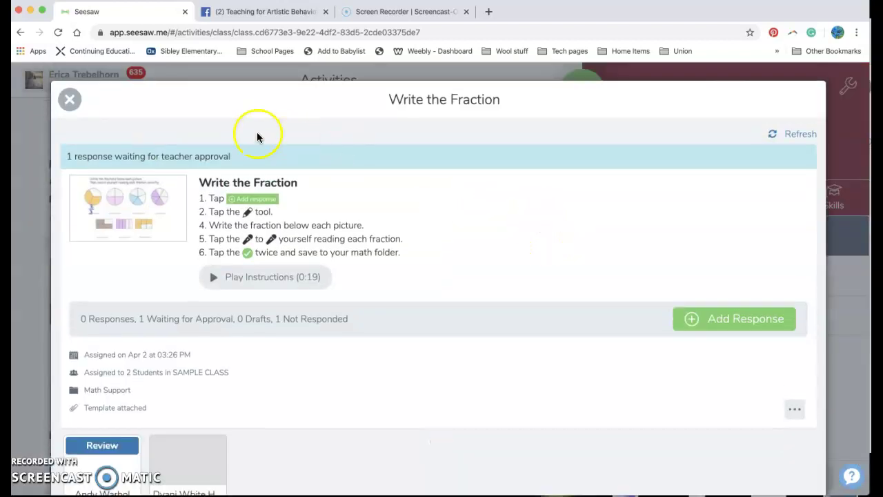
click(80, 100)
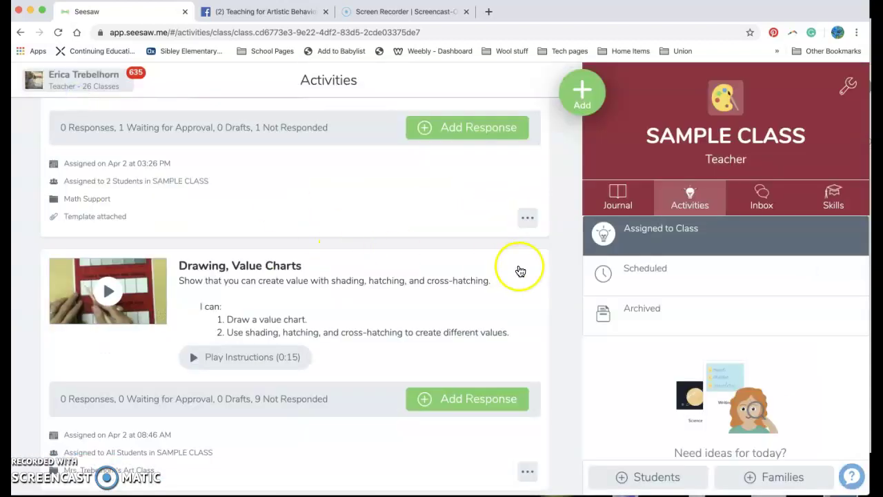
click(528, 216)
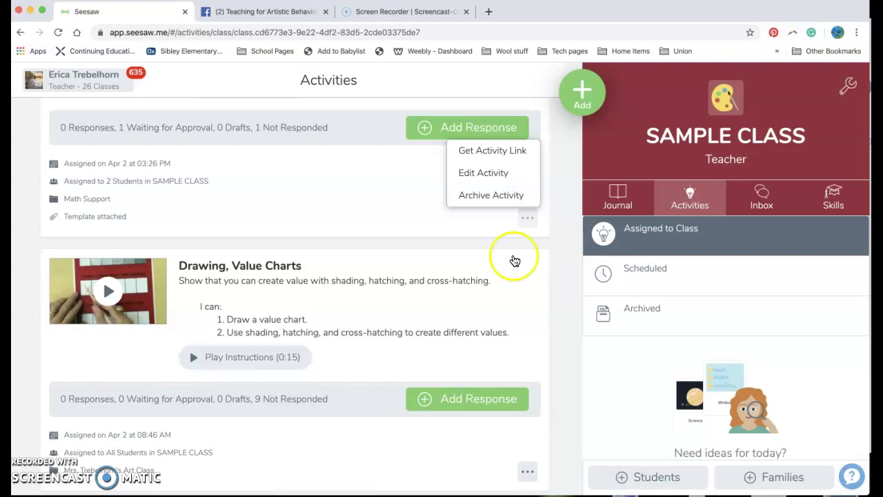
click(531, 470)
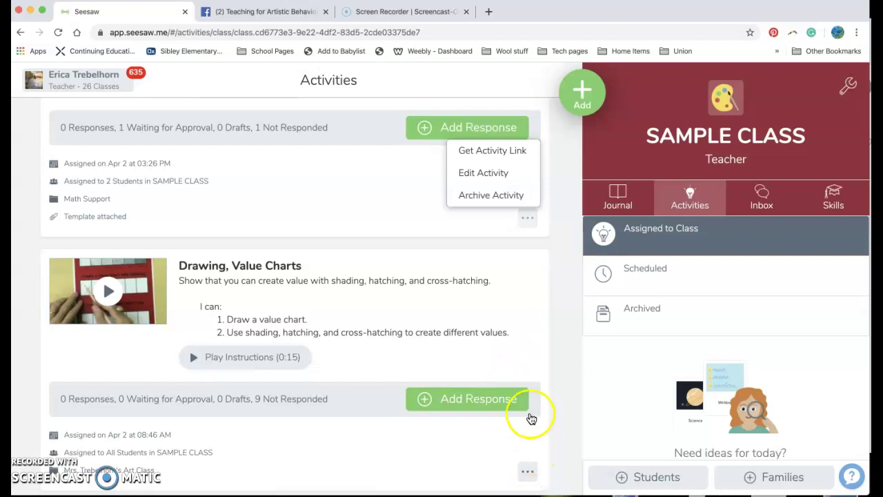
click(459, 202)
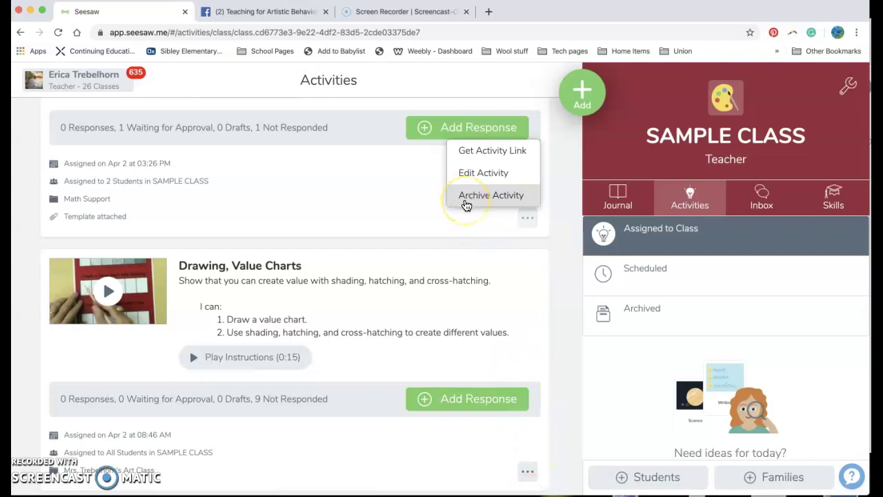
click(396, 185)
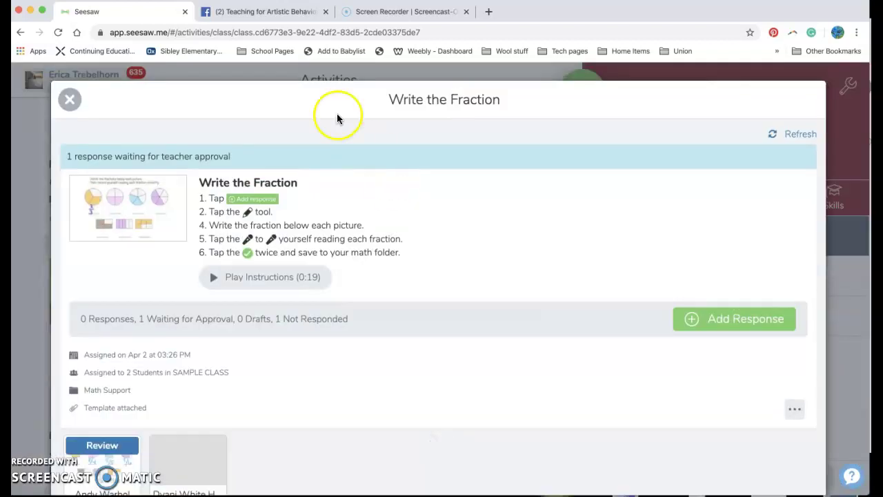
scroll(179, 283, down, 3)
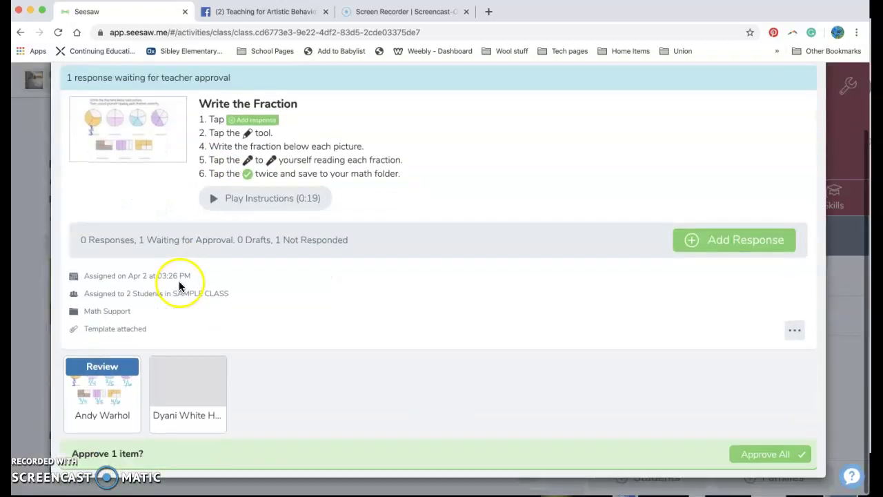
click(88, 402)
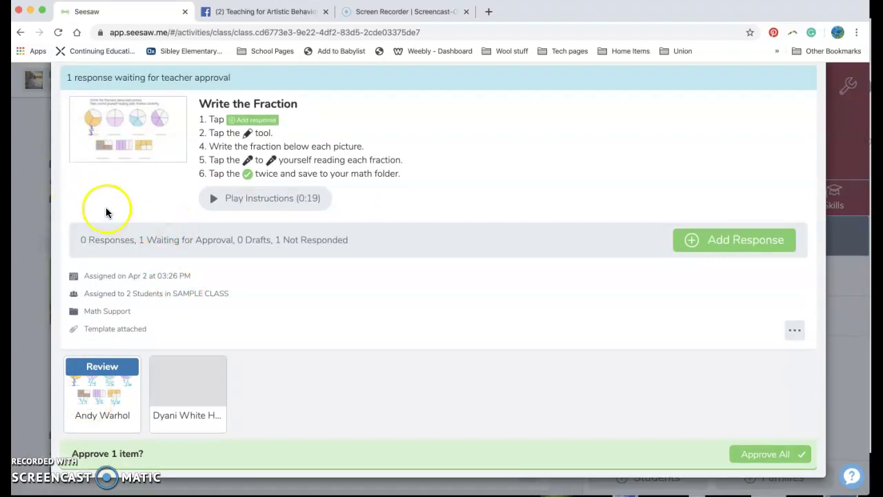
scroll(105, 207, up, 2)
click(69, 92)
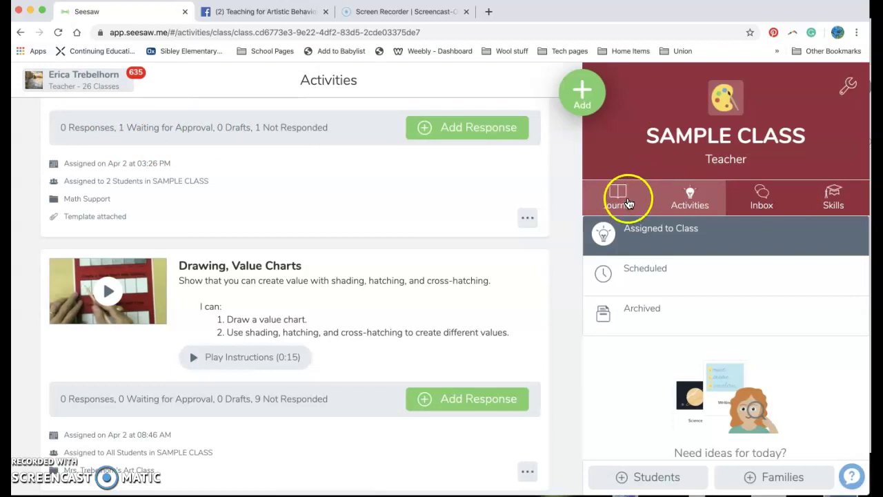
Open the class Inbox and switch it to Notifications, showing 3 unapproved items
click(762, 195)
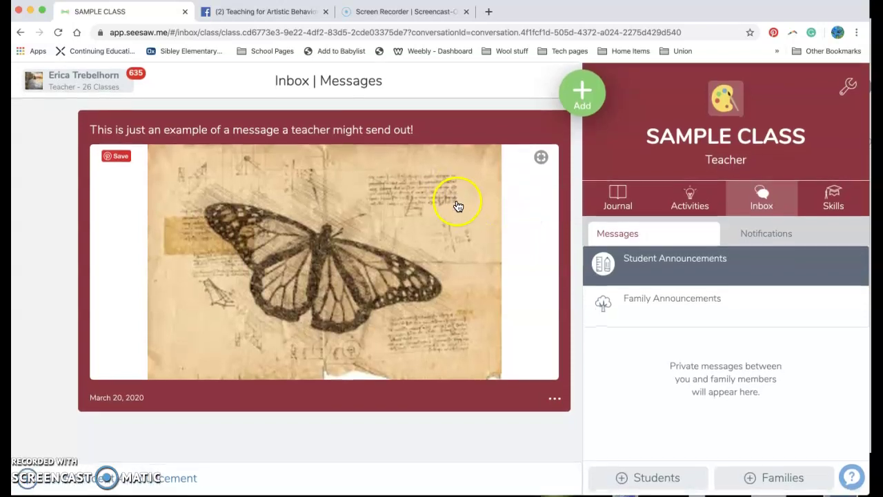
click(766, 234)
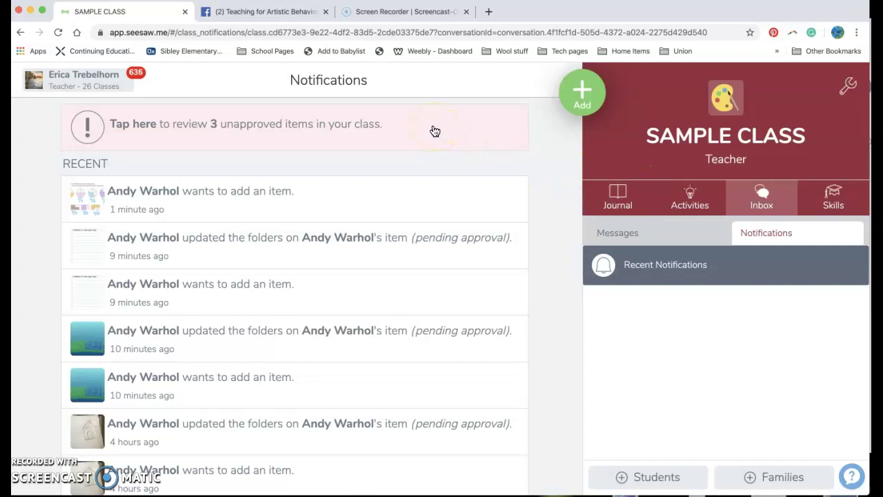
Open the unapproved items list, glancing at the class journal before returning
click(381, 125)
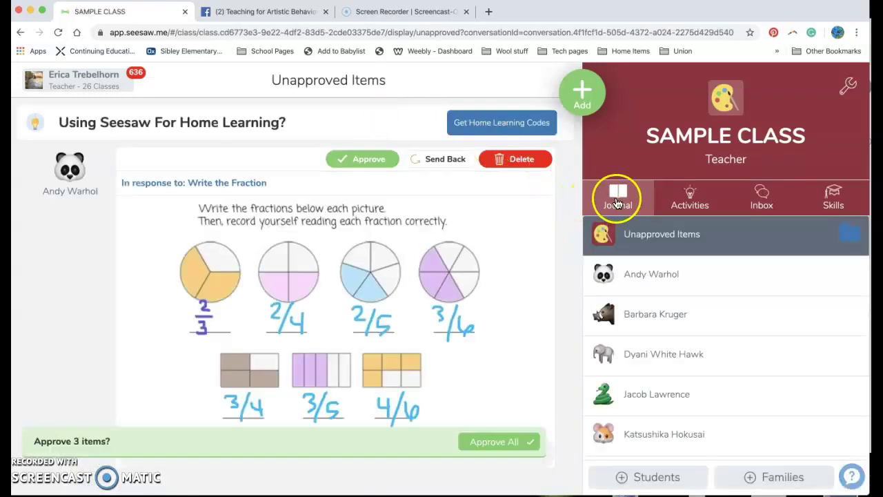
click(618, 202)
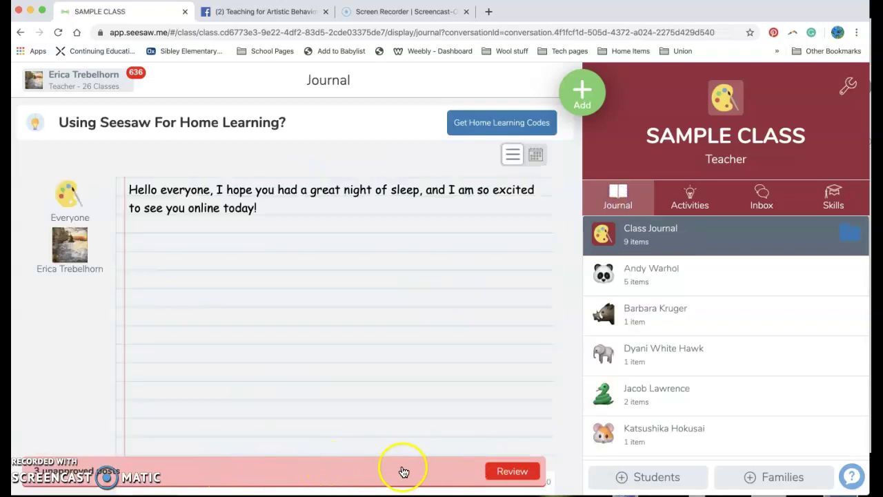
click(442, 470)
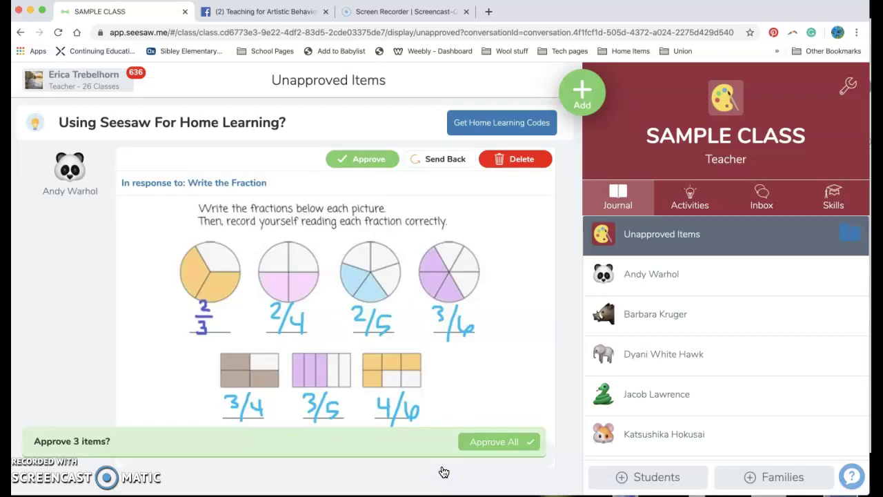
click(394, 298)
Browse the 3 unapproved student posts and bring up the folder filter
scroll(391, 304, down, 1)
scroll(390, 305, up, 1)
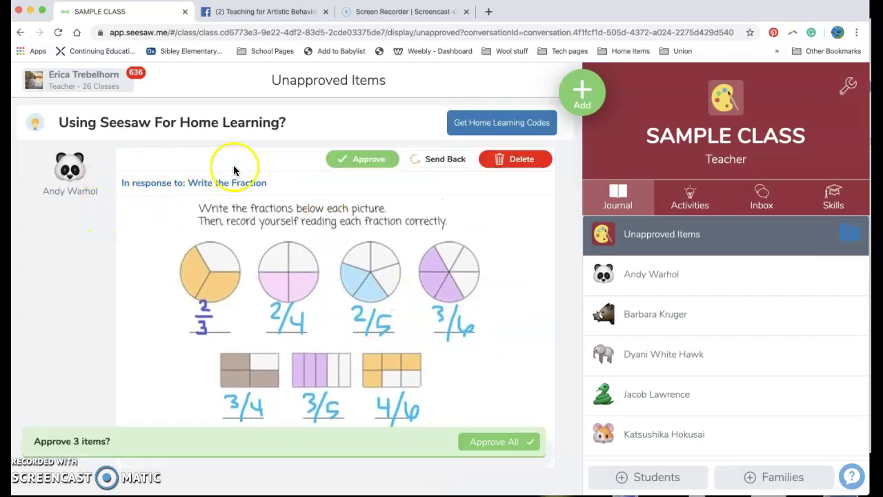
scroll(354, 235, down, 2)
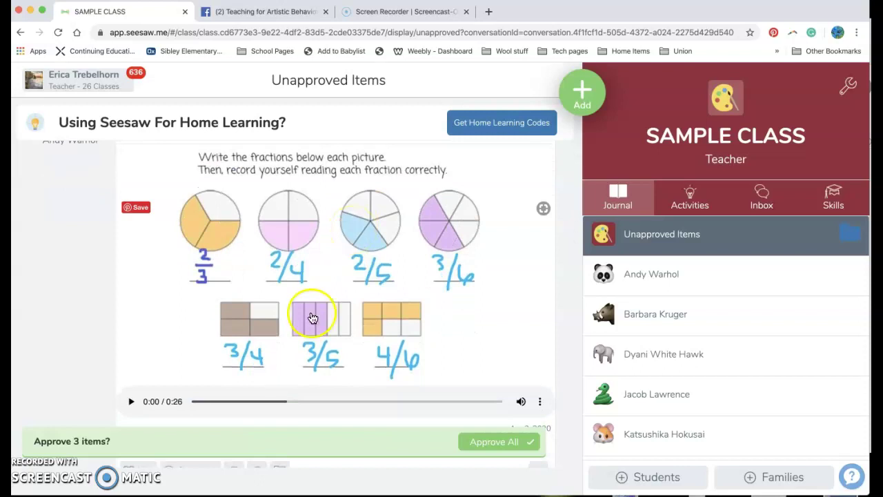
scroll(311, 311, up, 2)
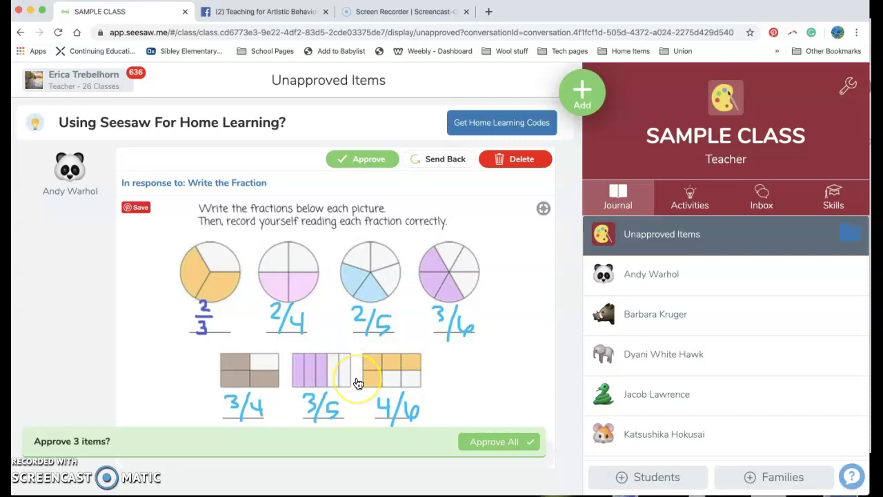
scroll(376, 393, down, 5)
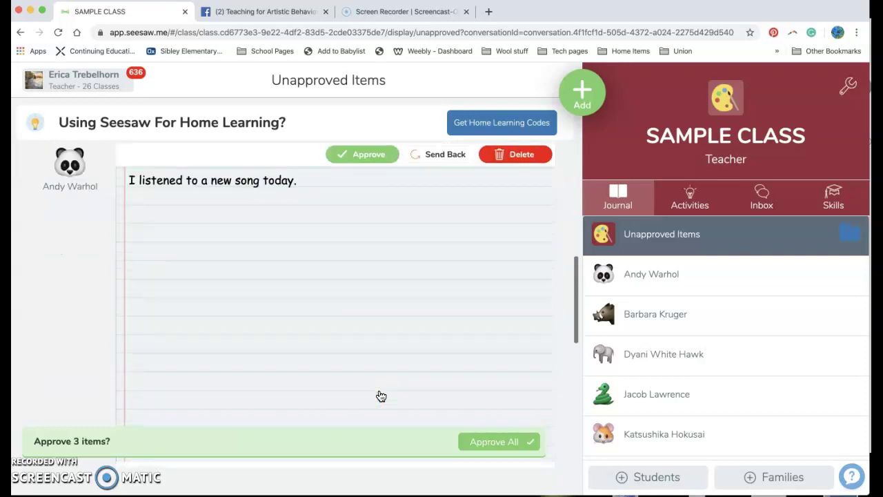
scroll(381, 395, down, 6)
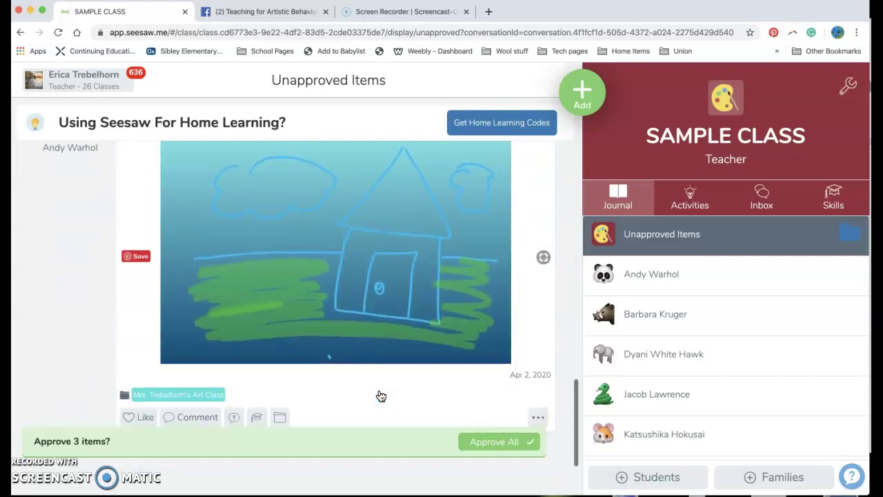
scroll(380, 395, up, 10)
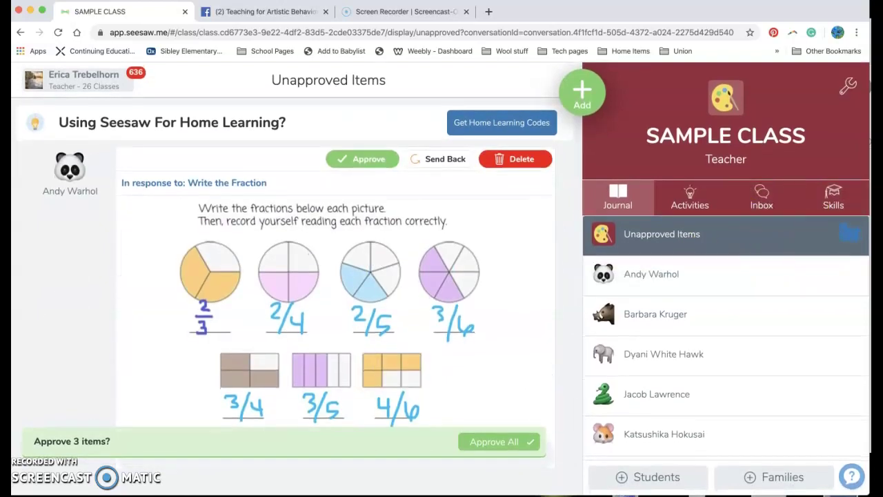
scroll(528, 366, down, 5)
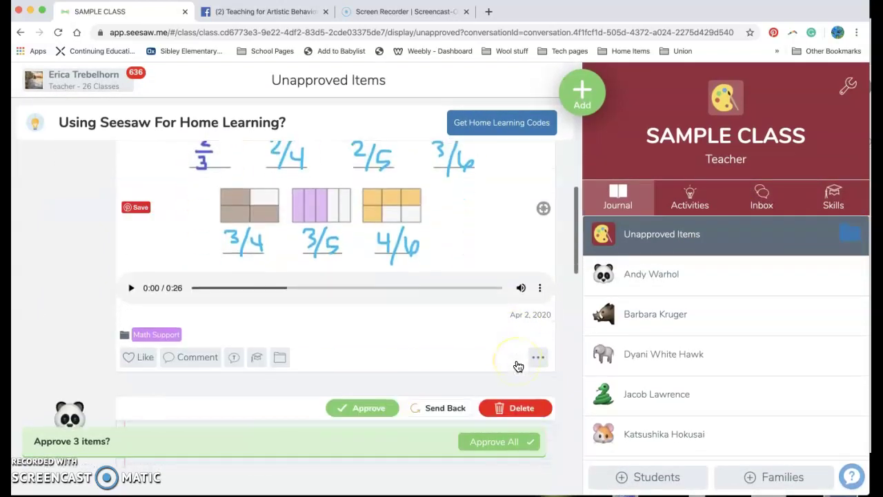
scroll(519, 366, up, 5)
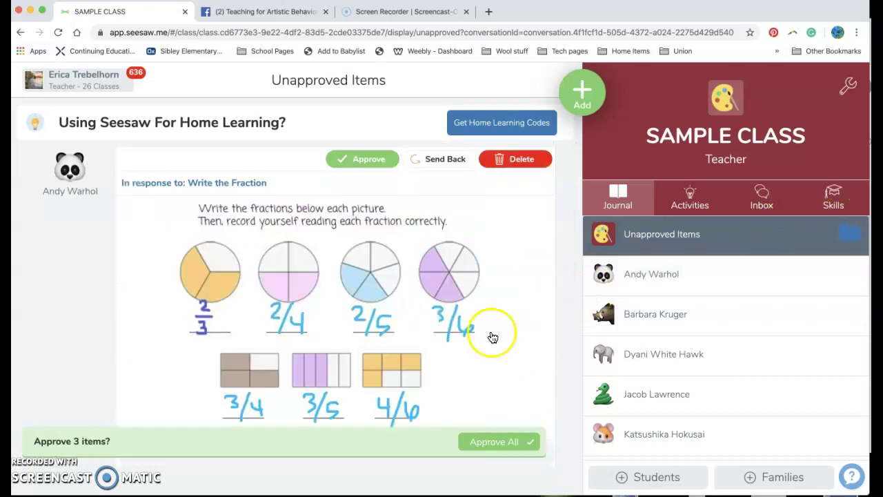
scroll(476, 345, down, 5)
scroll(469, 351, down, 7)
scroll(469, 351, up, 13)
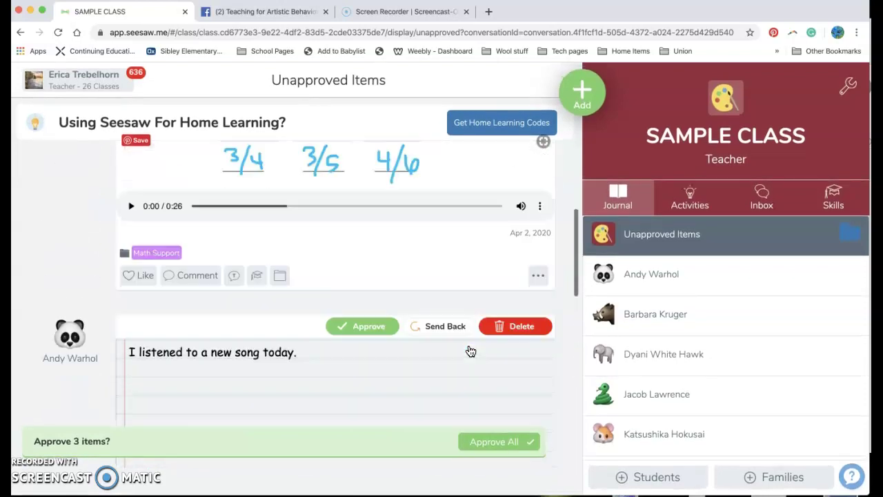
click(851, 241)
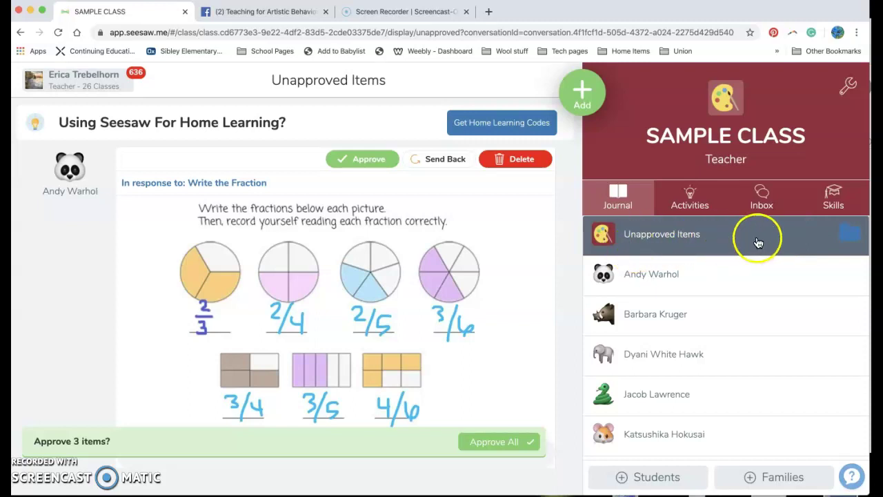
Filter unapproved items to Math Support and review the lone Write the Fraction response
click(855, 236)
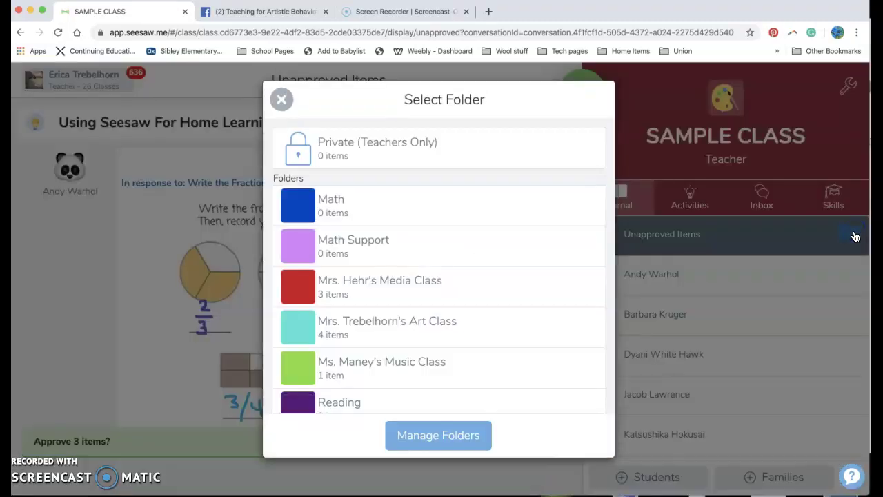
click(518, 250)
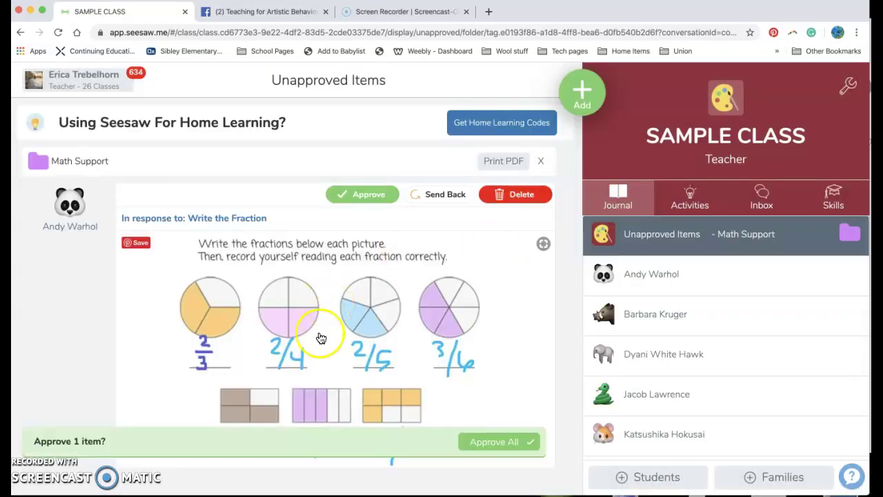
scroll(318, 340, down, 2)
scroll(315, 345, down, 2)
scroll(315, 345, up, 4)
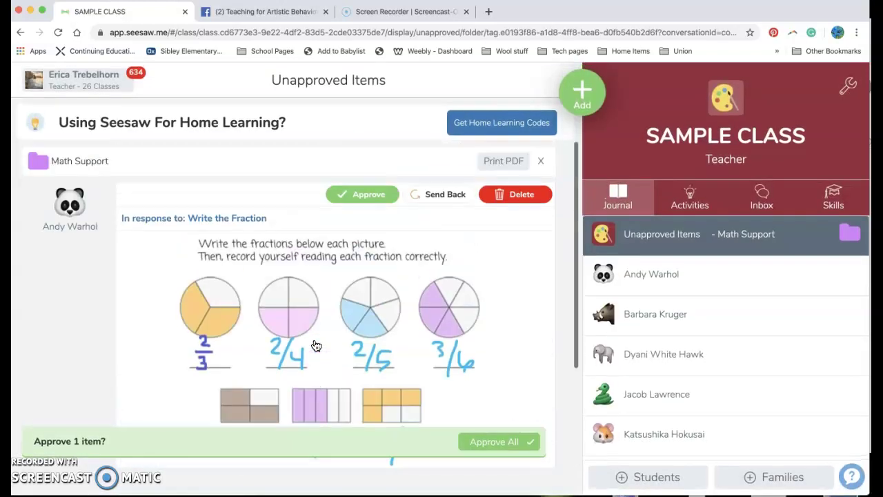
scroll(315, 345, down, 2)
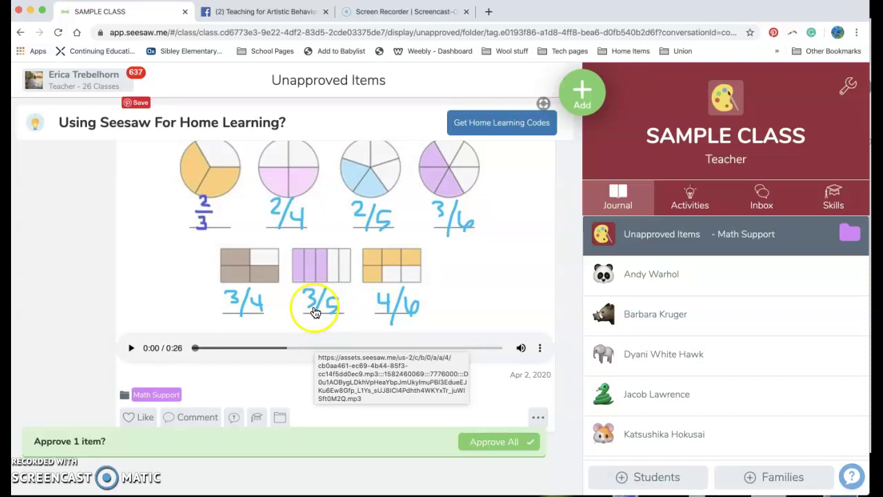
scroll(316, 307, up, 3)
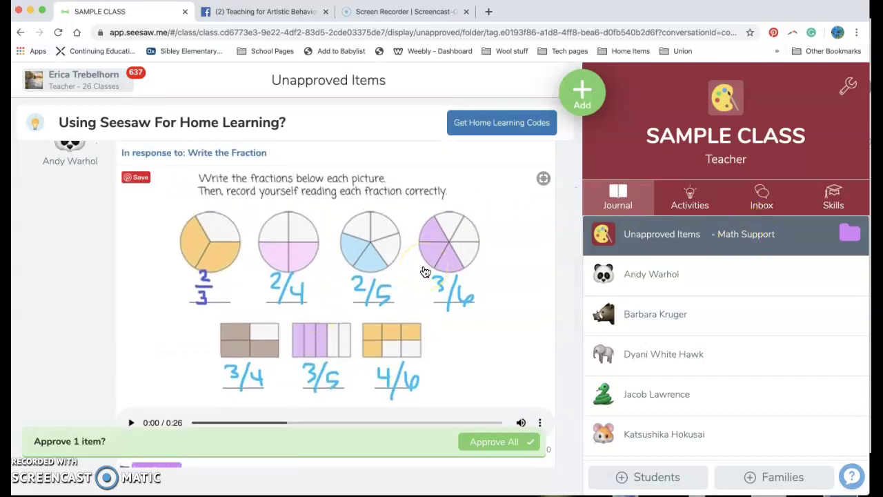
scroll(425, 271, down, 2)
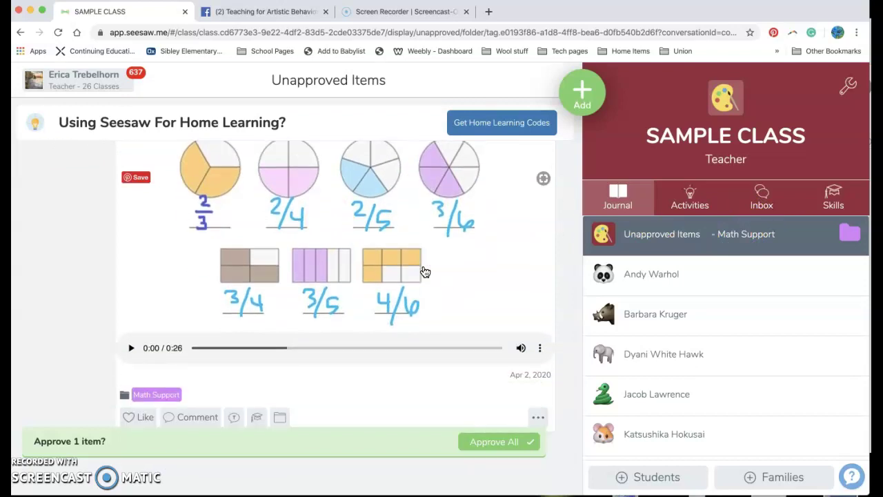
click(451, 408)
scroll(446, 291, up, 2)
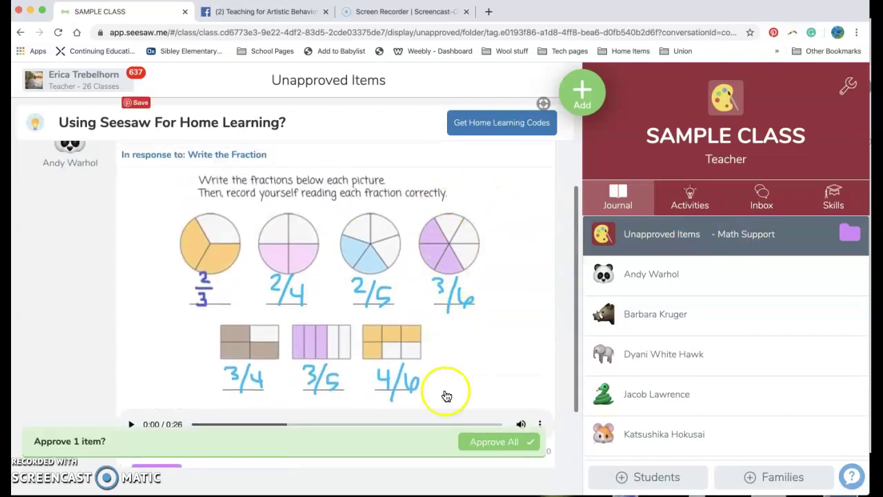
scroll(209, 387, down, 1)
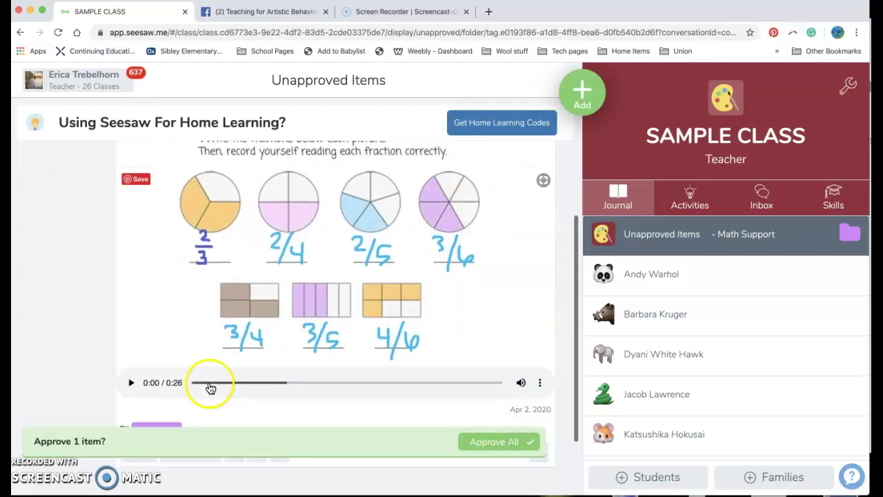
Approve All and confirm approving the single Write the Fraction response
click(512, 448)
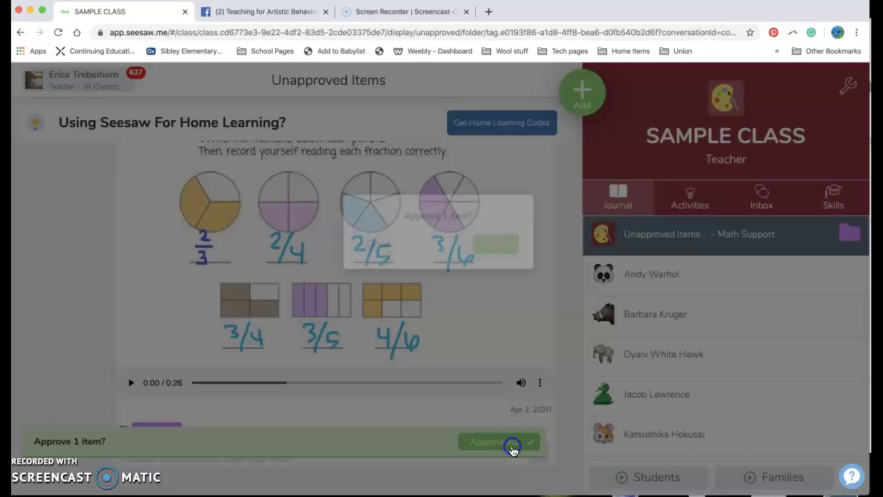
click(508, 276)
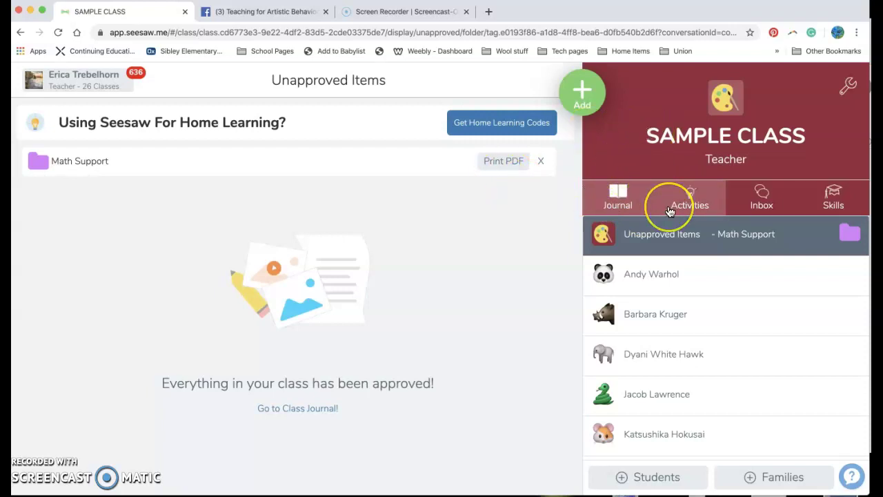
Post a typed note with the teacher's e-mail address and full name on separate lines, then save
click(580, 91)
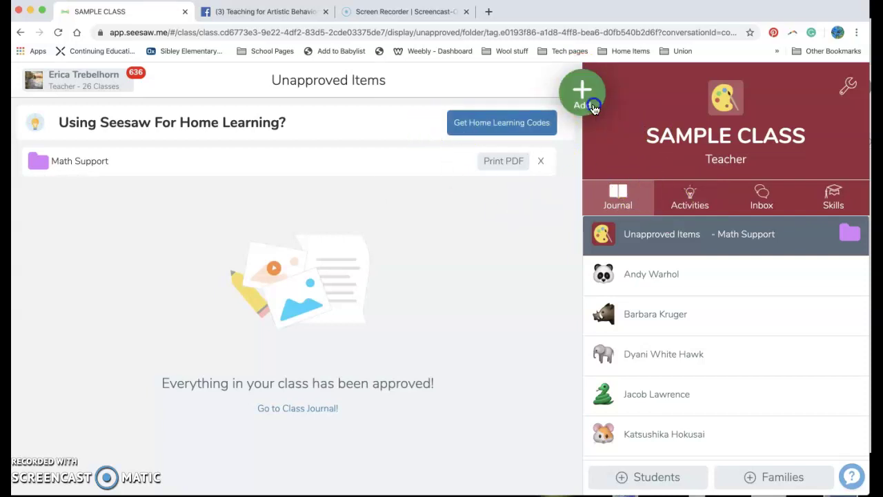
click(479, 121)
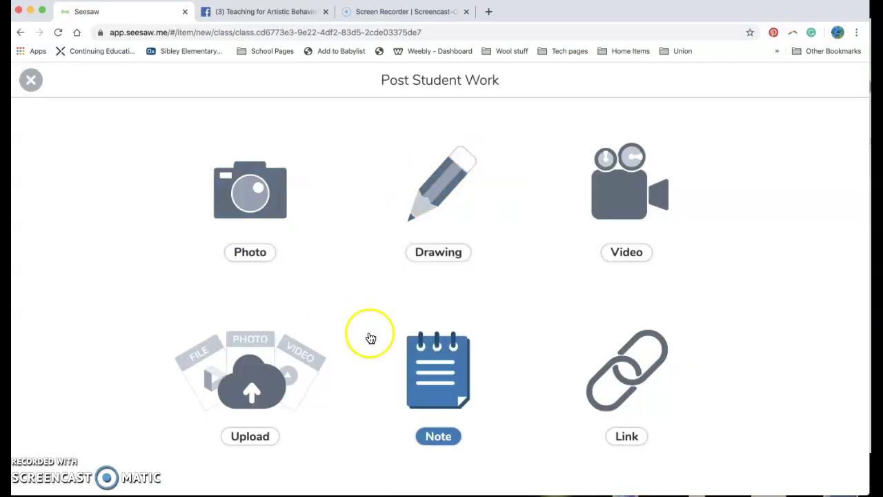
click(432, 371)
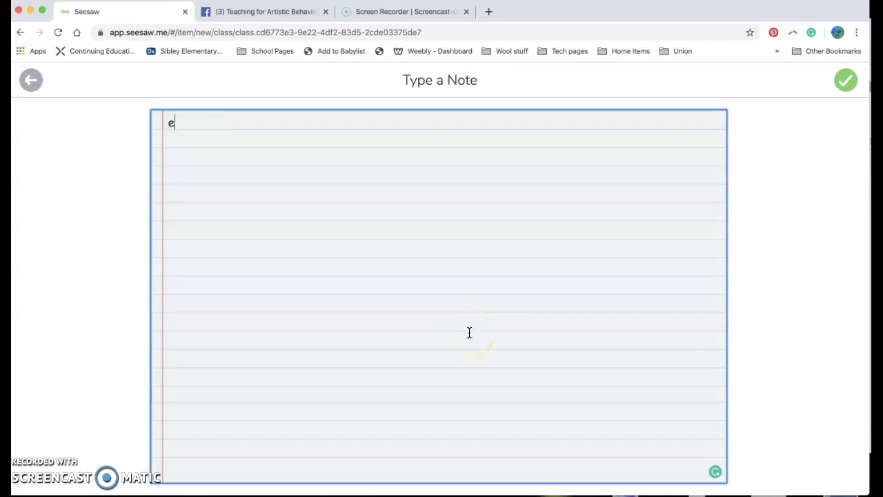
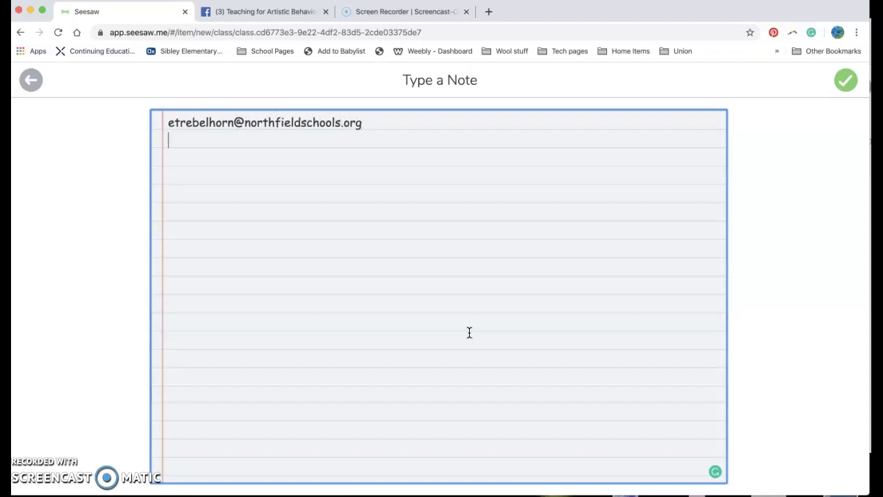
key(Return)
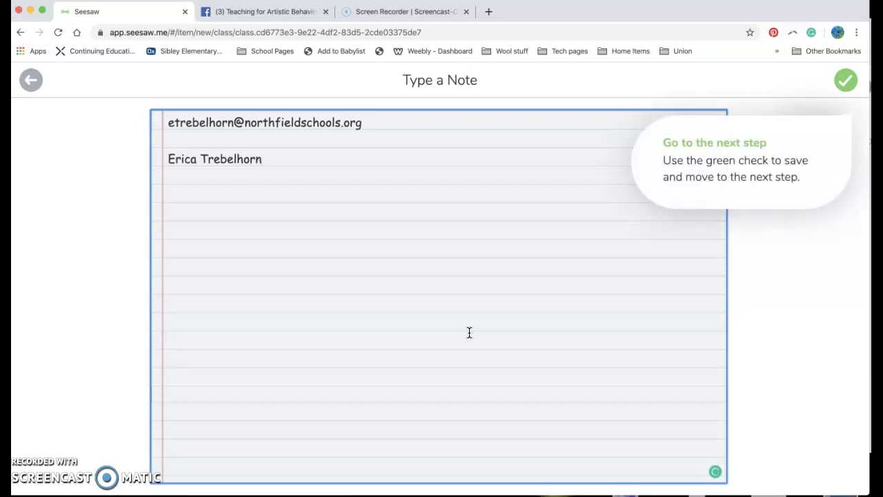
click(465, 314)
click(848, 81)
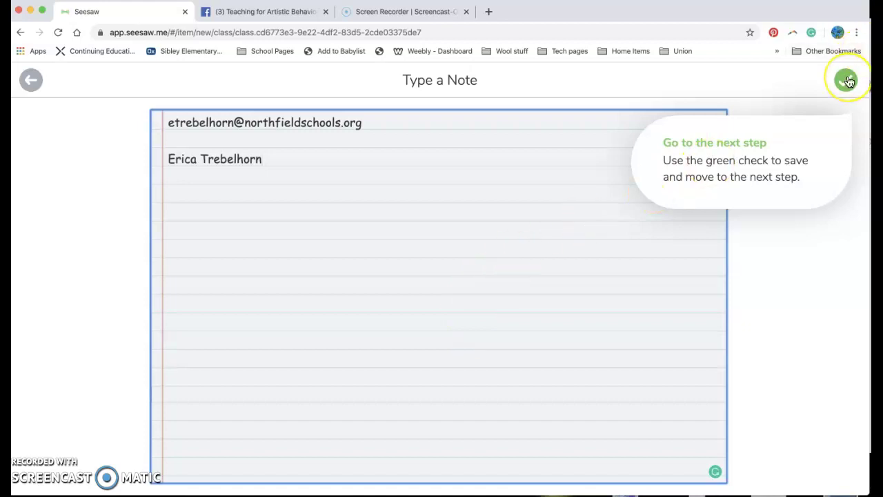